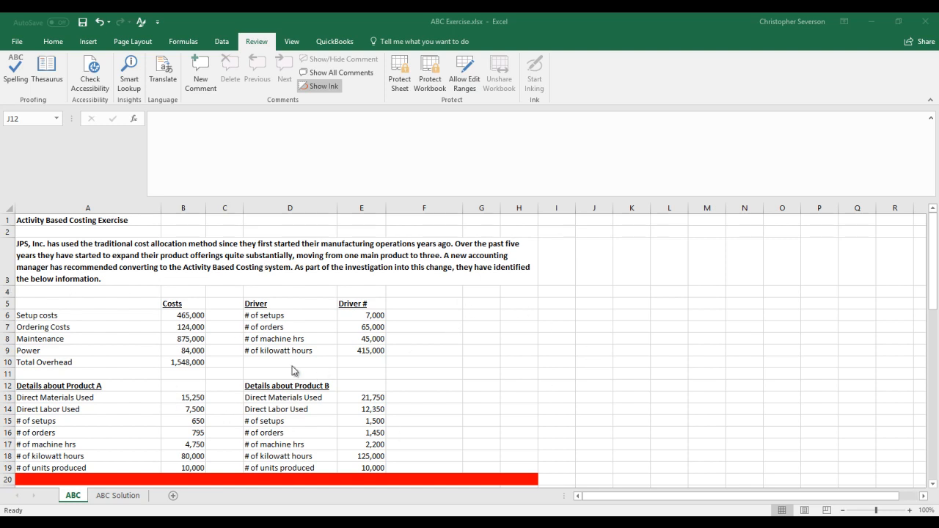
Make the Total Overhead label and its amount in A10:B10 bold.
click(69, 317)
drag(72, 317, 72, 359)
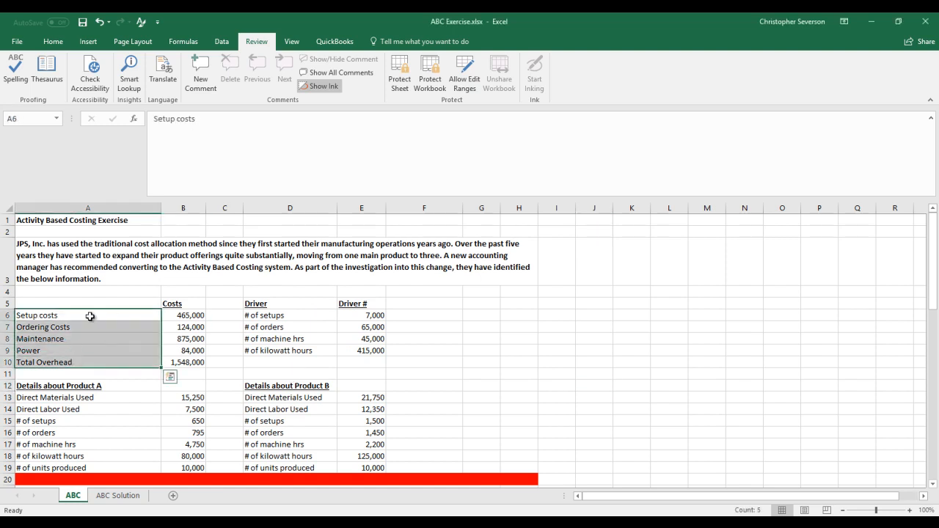
click(58, 316)
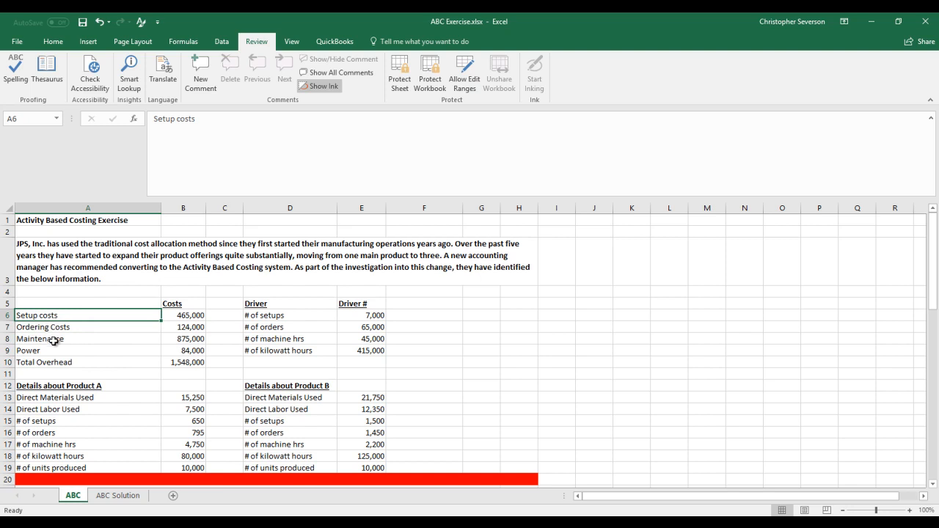
drag(50, 361, 193, 362)
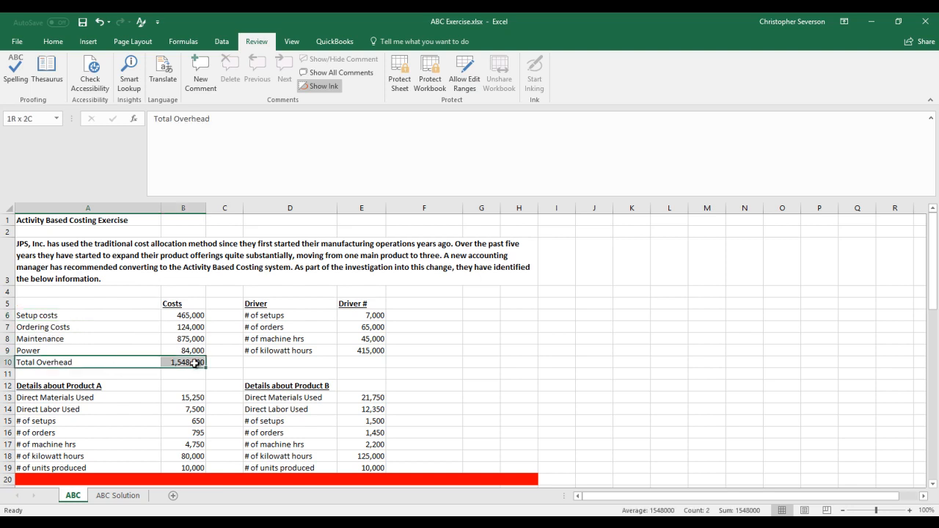
click(53, 41)
click(101, 81)
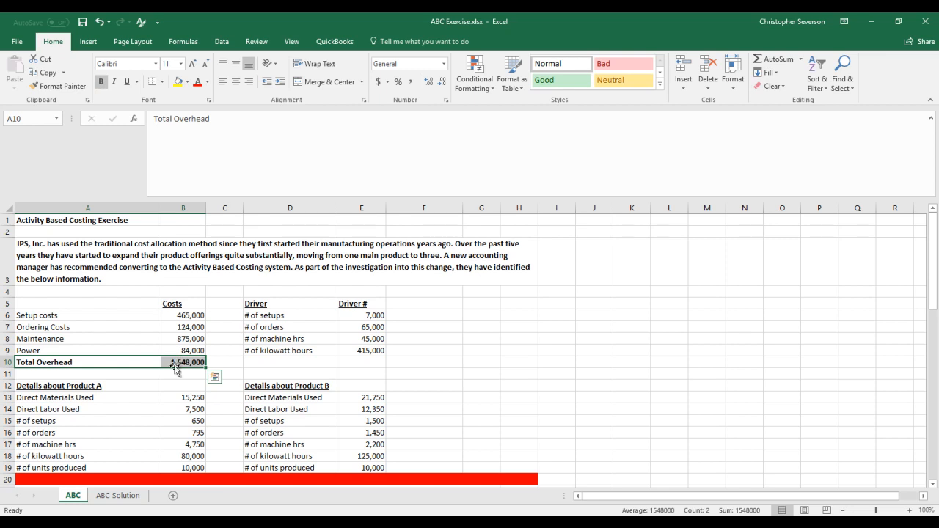
Examine the overhead cost categories, their driver quantities, and the activity and unit details listed for Products A and B.
click(68, 316)
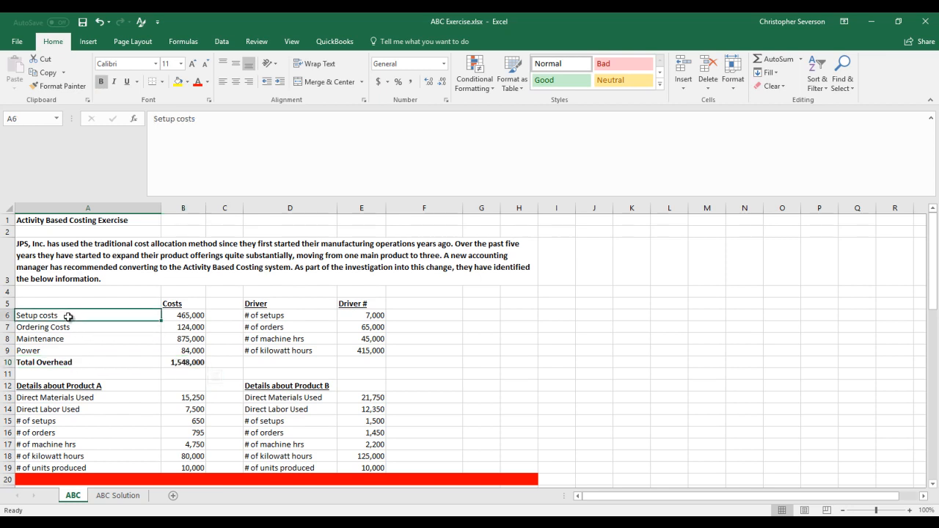
drag(68, 316, 64, 350)
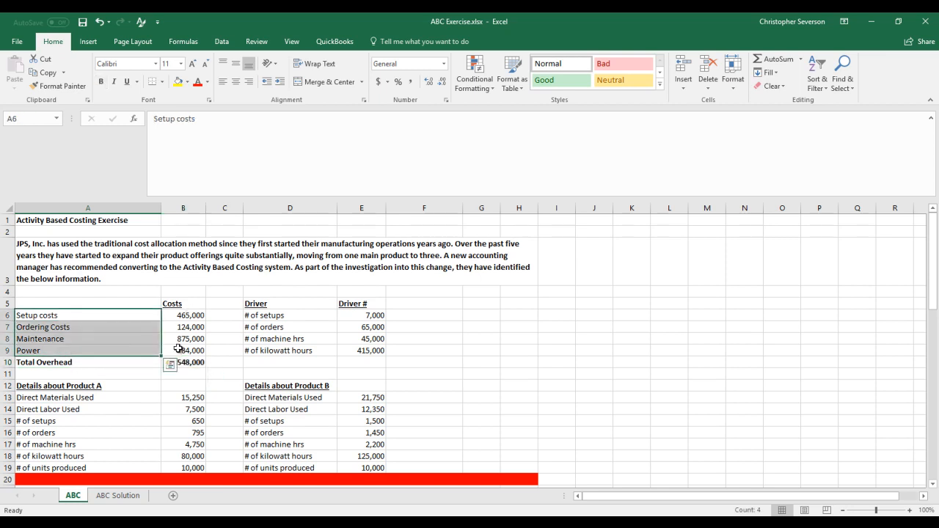
click(305, 362)
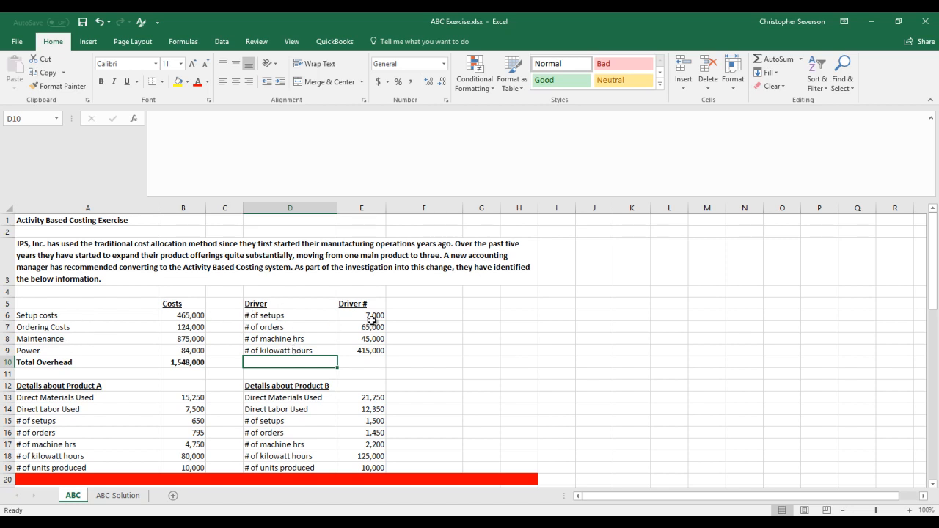
drag(374, 314, 368, 352)
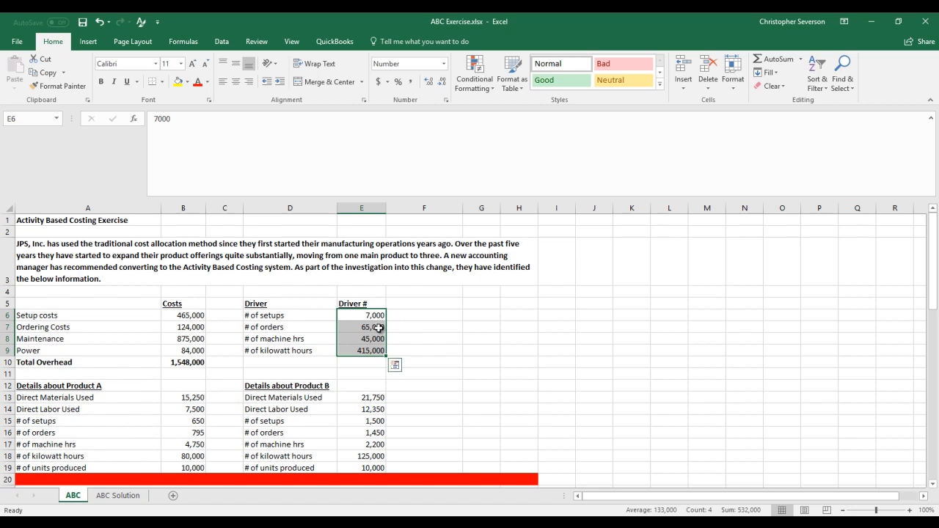
drag(373, 316, 371, 350)
click(59, 425)
drag(59, 424, 61, 458)
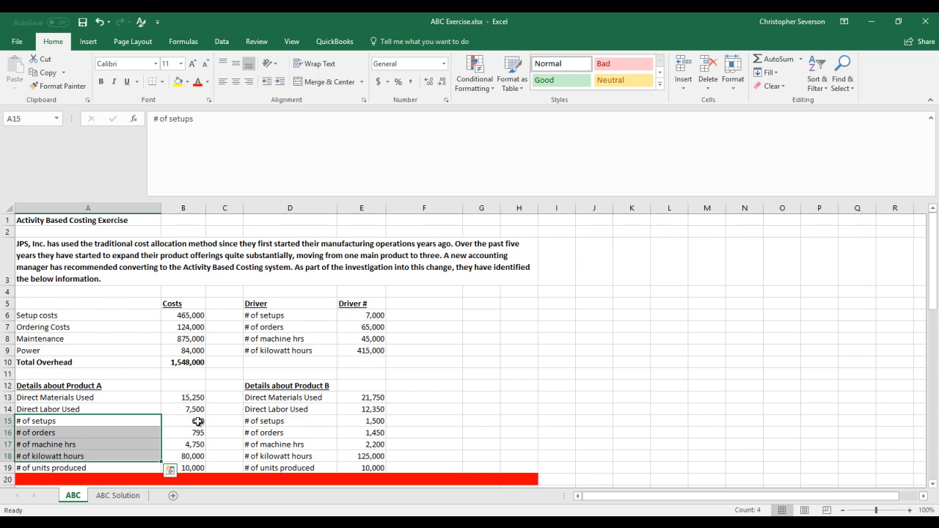
drag(117, 468, 359, 473)
click(596, 409)
Calculate the overhead per machine hour in B22 by dividing total overhead by total machine hours with =B10/E8.
scroll(596, 409, down, 1)
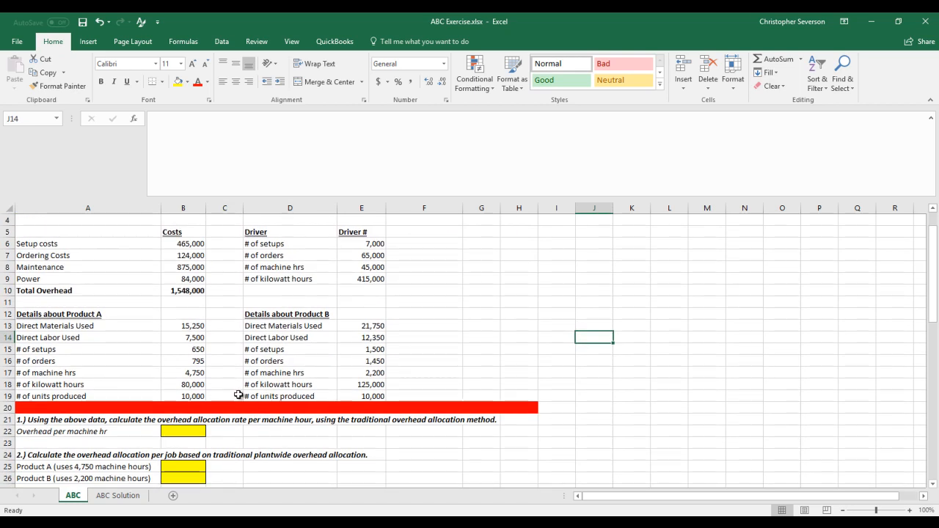
scroll(337, 378, down, 1)
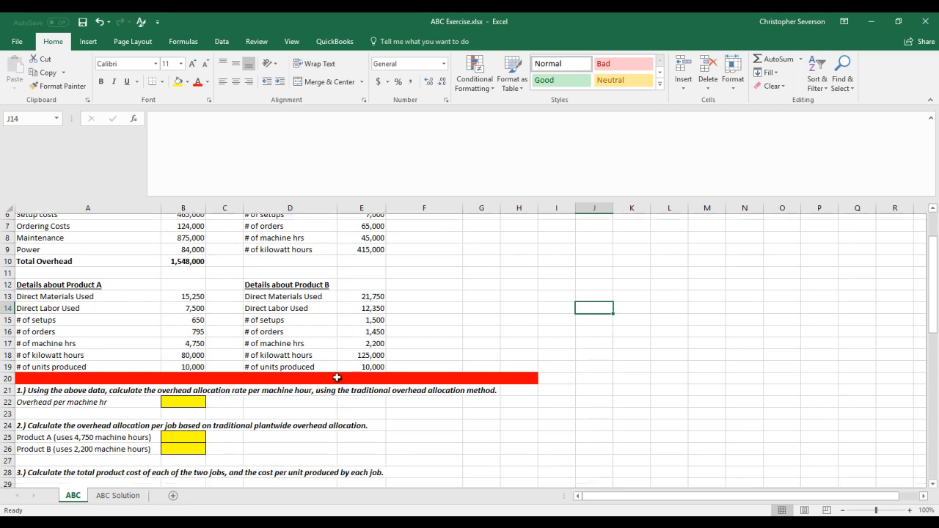
scroll(337, 378, down, 1)
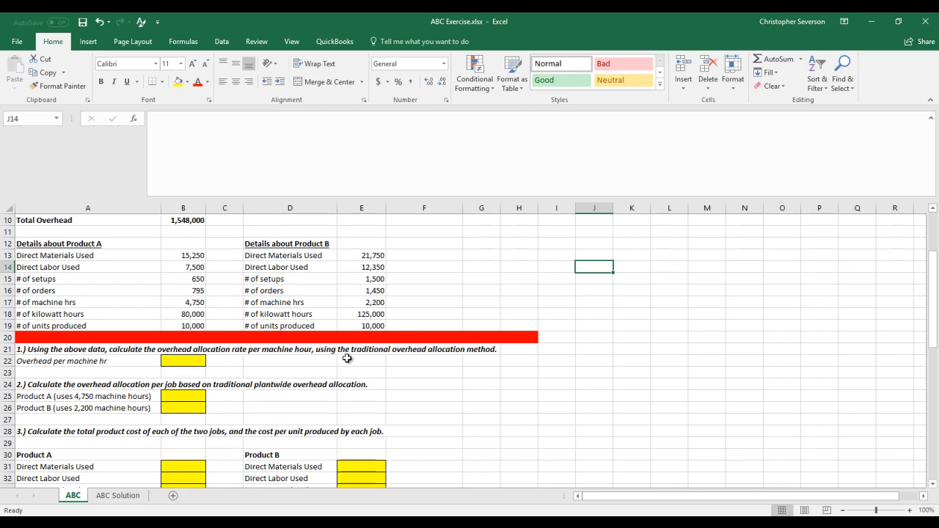
click(185, 362)
scroll(188, 361, up, 3)
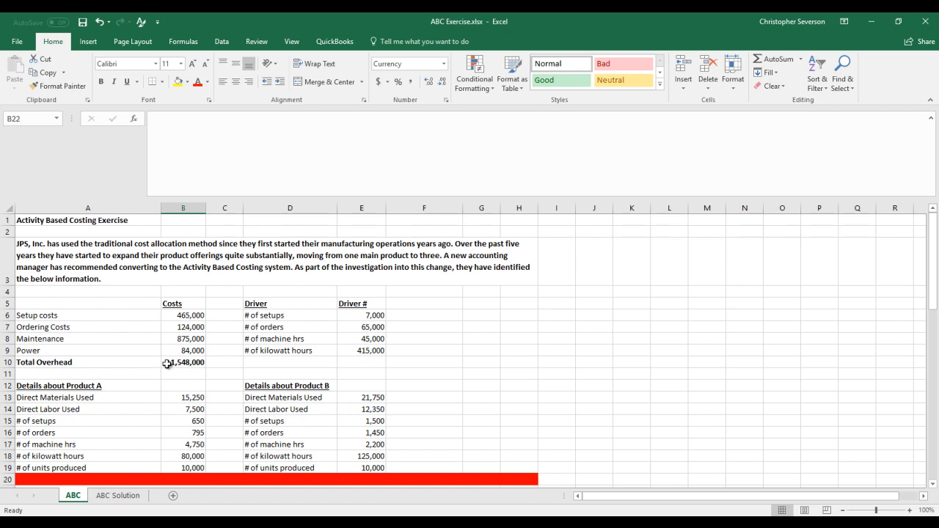
click(375, 339)
scroll(374, 339, down, 3)
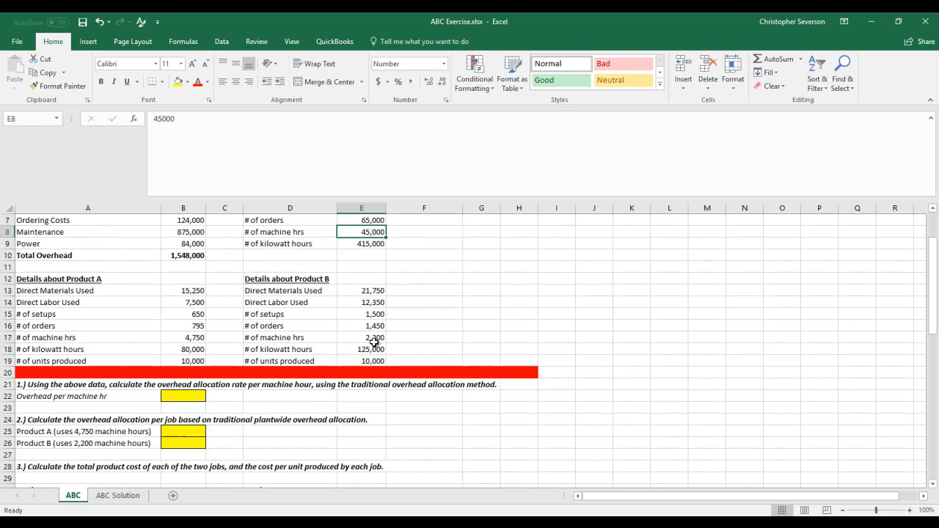
scroll(190, 367, up, 1)
click(189, 398)
text(=)
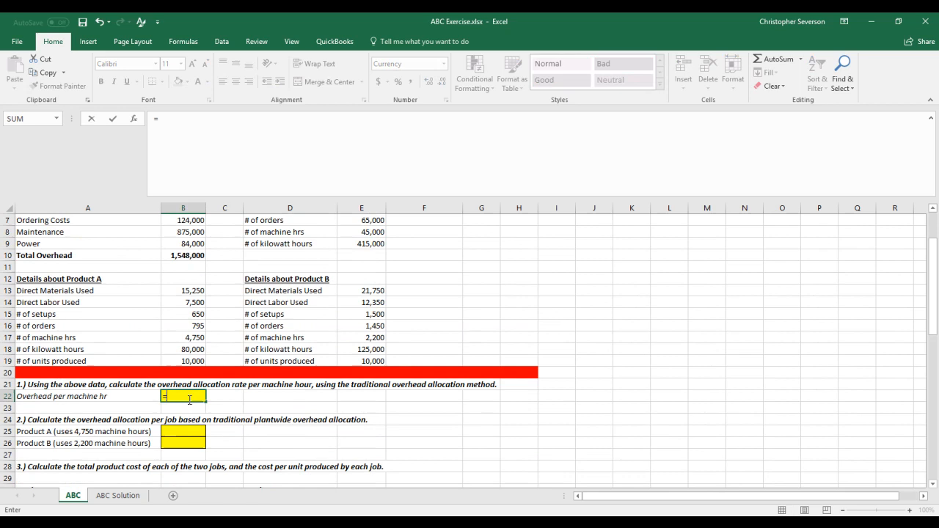
click(184, 256)
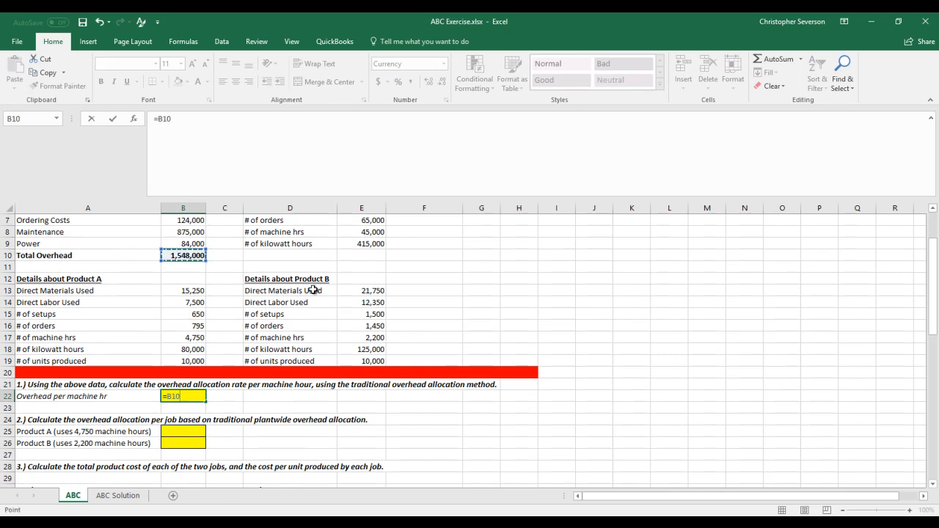
text(/)
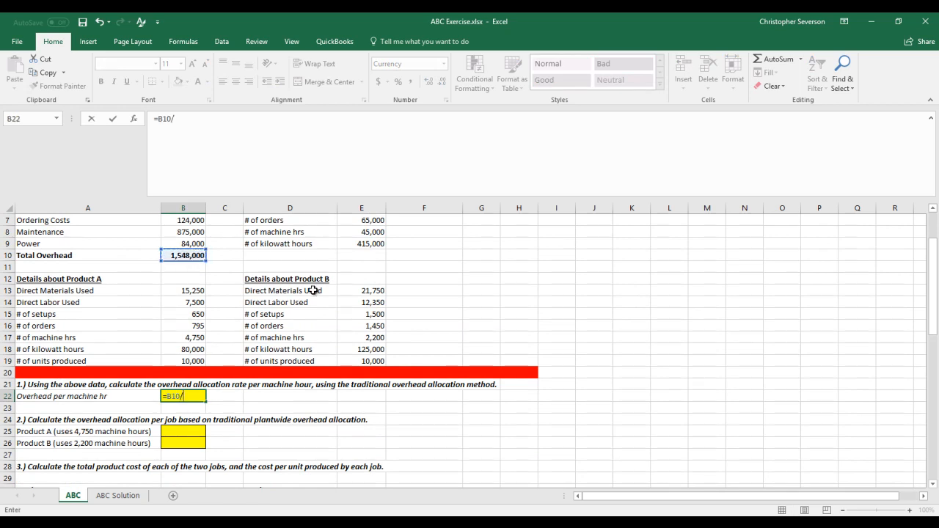
click(383, 232)
key(Return)
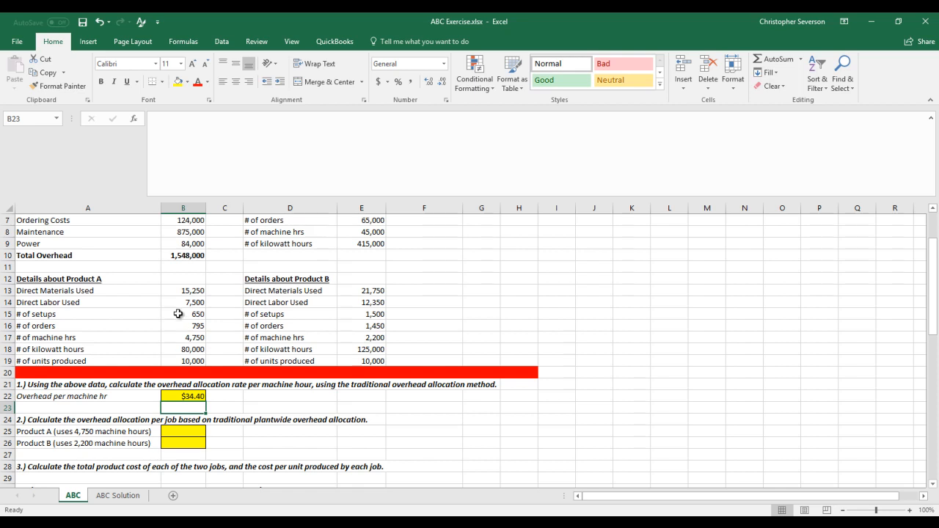
Calculate Product A's traditional overhead allocation in B25 by multiplying its machine hours by the hourly overhead rate, =B17*B22.
click(196, 434)
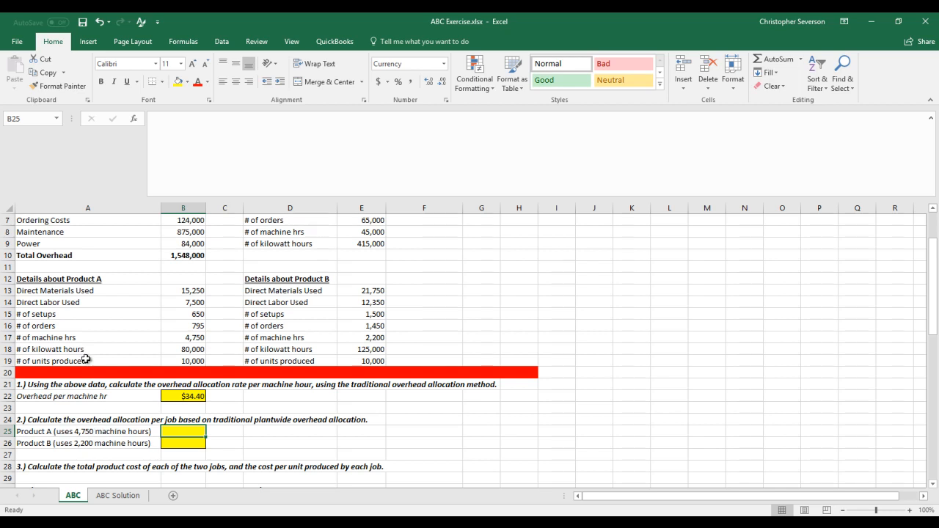
drag(68, 339, 169, 331)
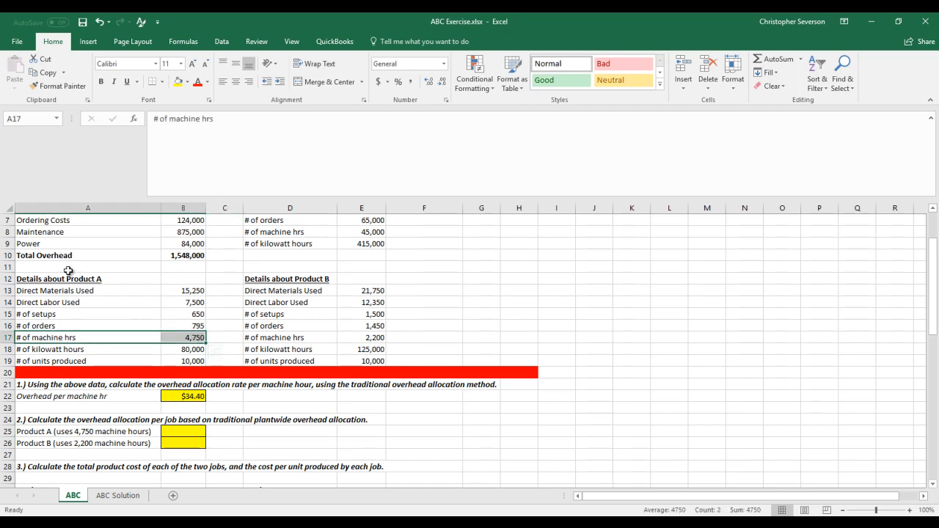
click(188, 337)
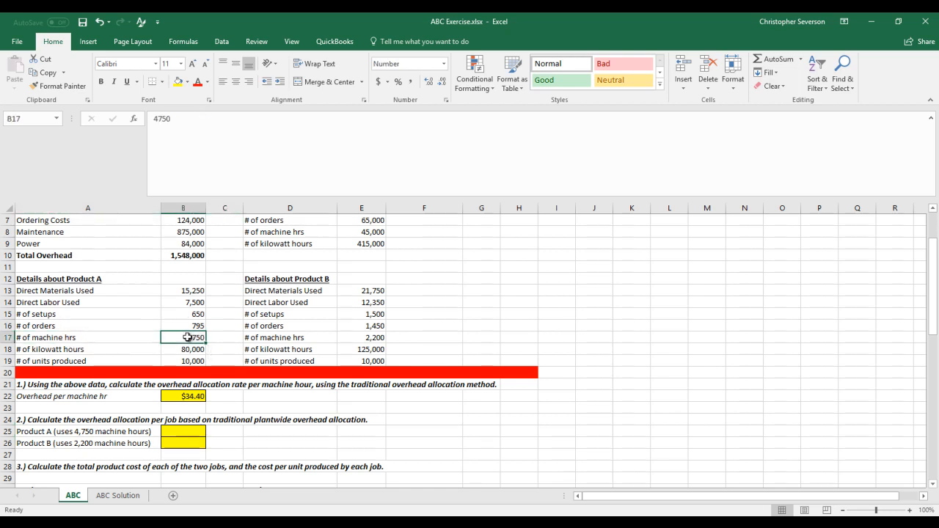
click(301, 338)
drag(301, 338, 374, 339)
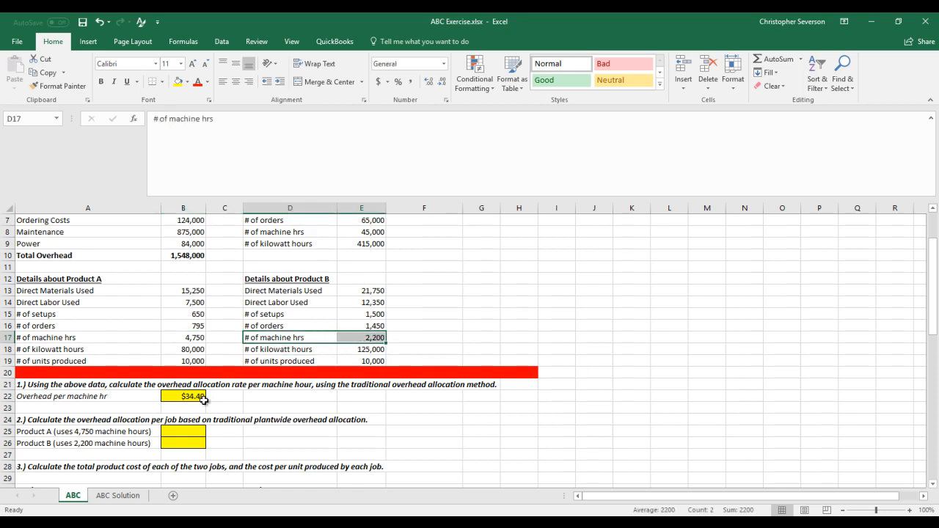
click(172, 431)
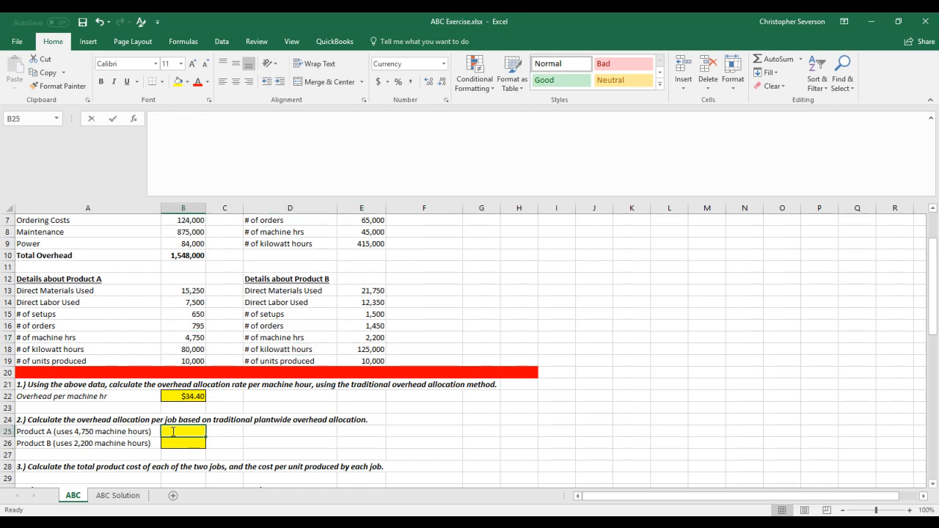
text(=)
click(184, 339)
text(*)
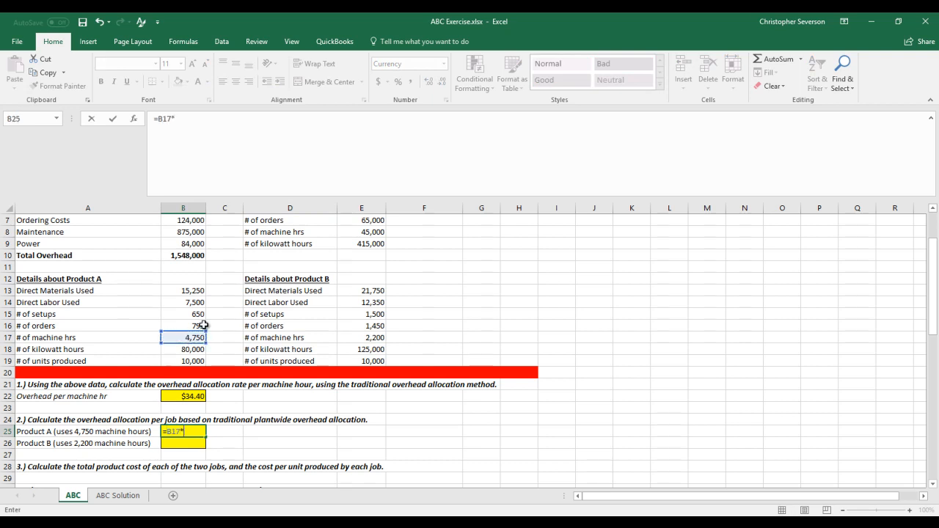
click(198, 397)
key(Return)
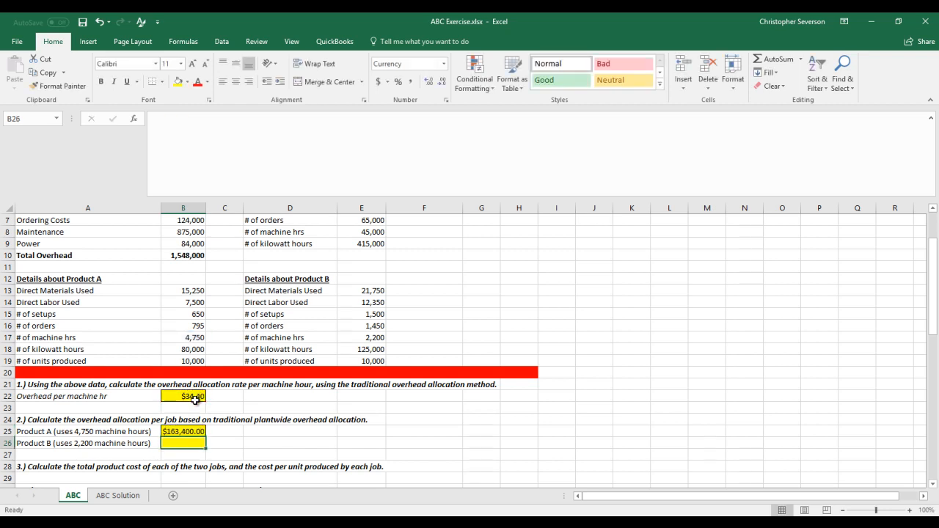
Calculate Product B's traditional overhead allocation in B26 by multiplying the hourly overhead rate by its machine hours, =B22*E17.
text(=)
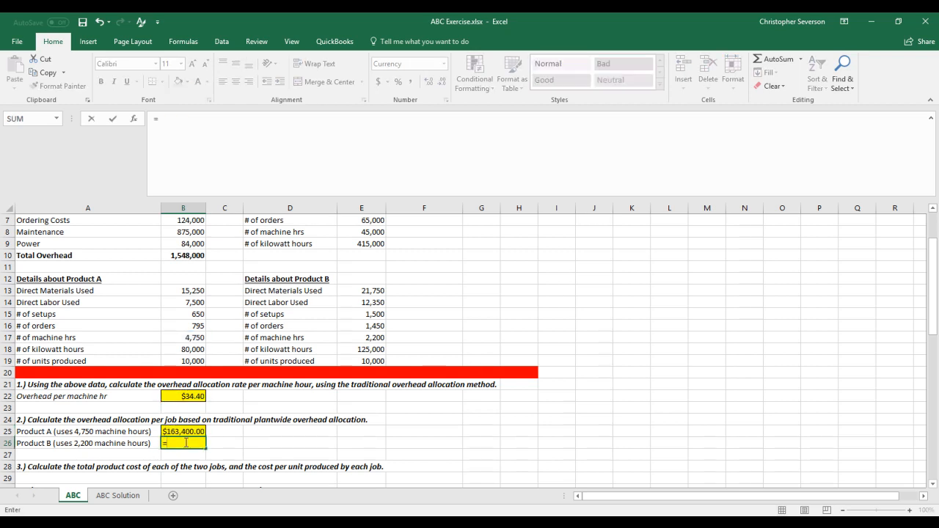
click(193, 396)
text(*)
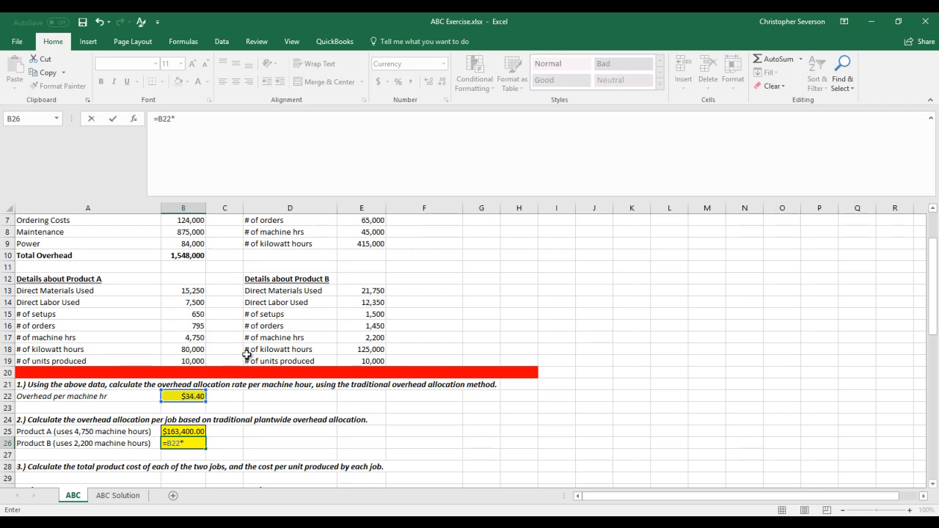
click(374, 337)
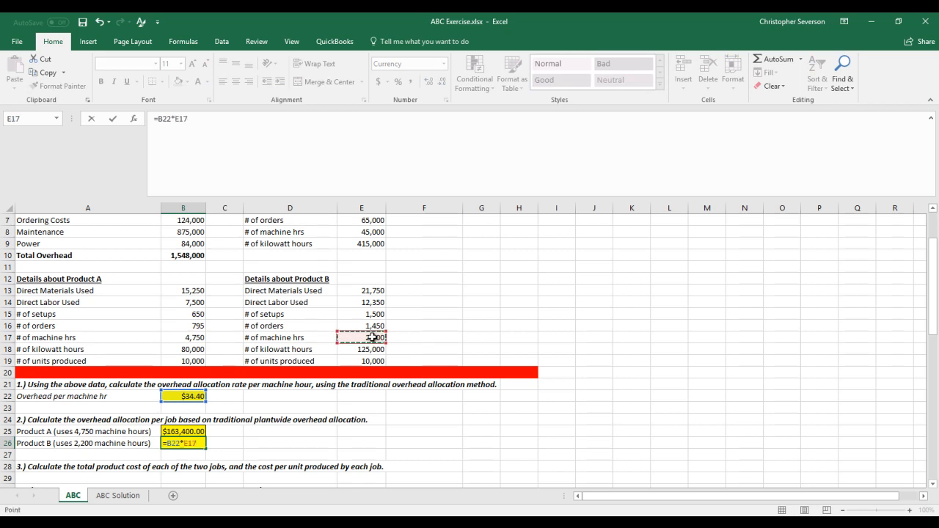
key(Return)
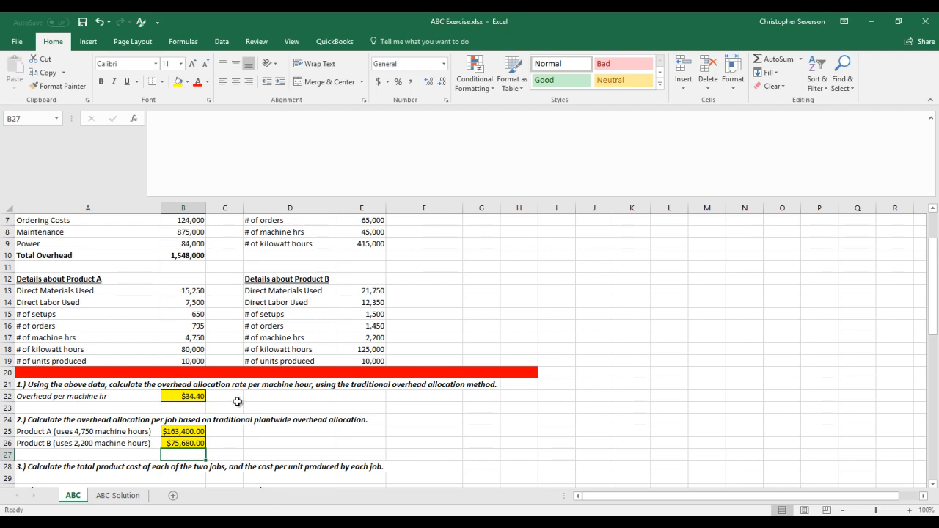
Review the overhead cost data, the two product allocations and the question 3 product cost section.
scroll(250, 444, down, 1)
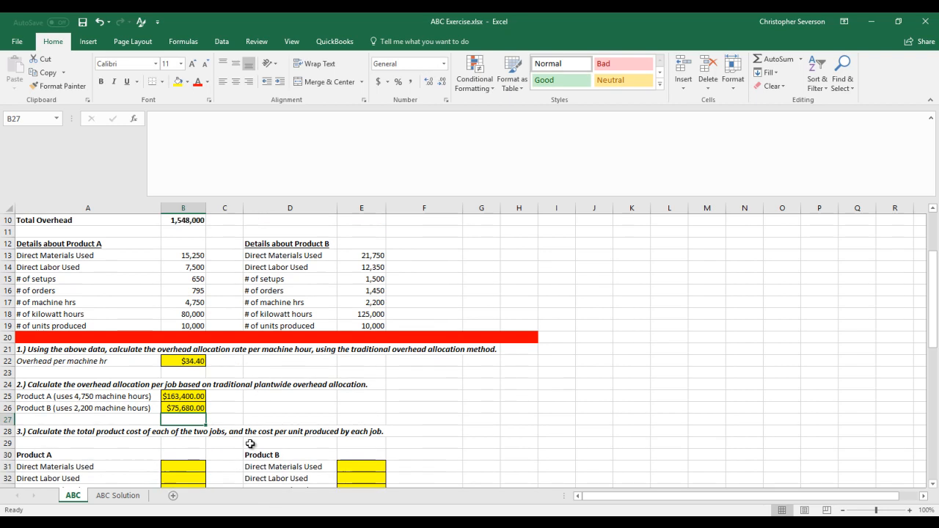
scroll(251, 444, down, 1)
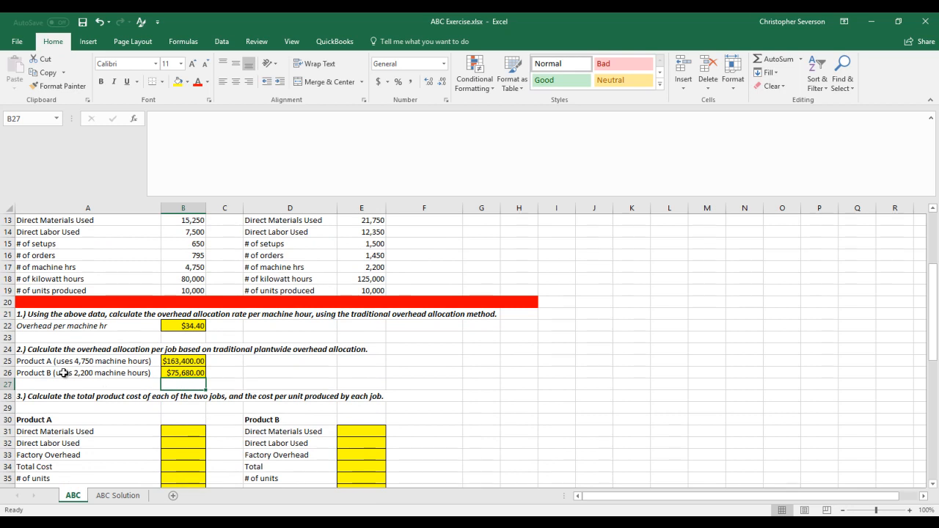
scroll(184, 375, up, 3)
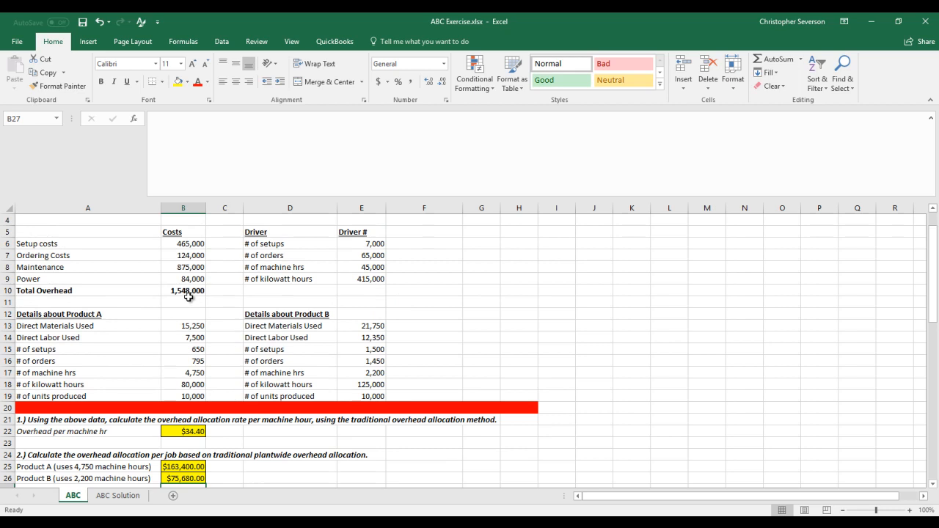
scroll(213, 294, down, 2)
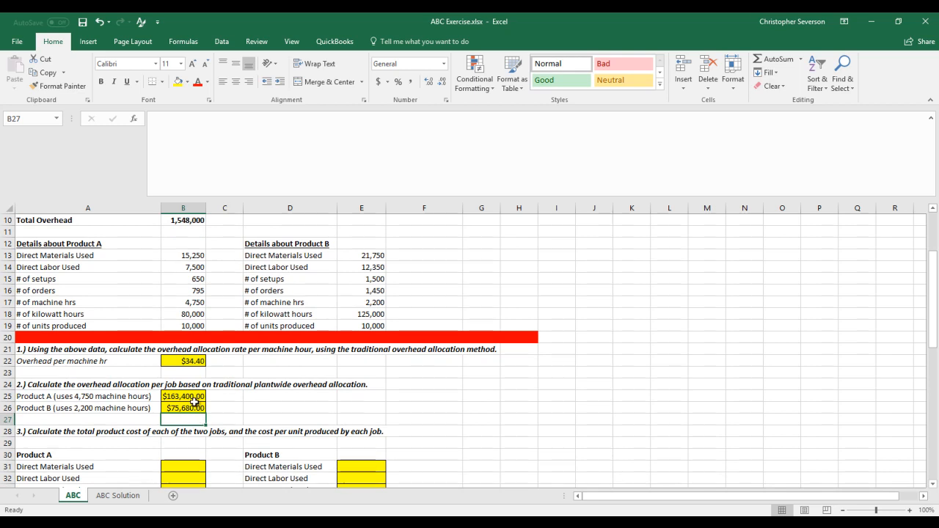
scroll(194, 400, down, 1)
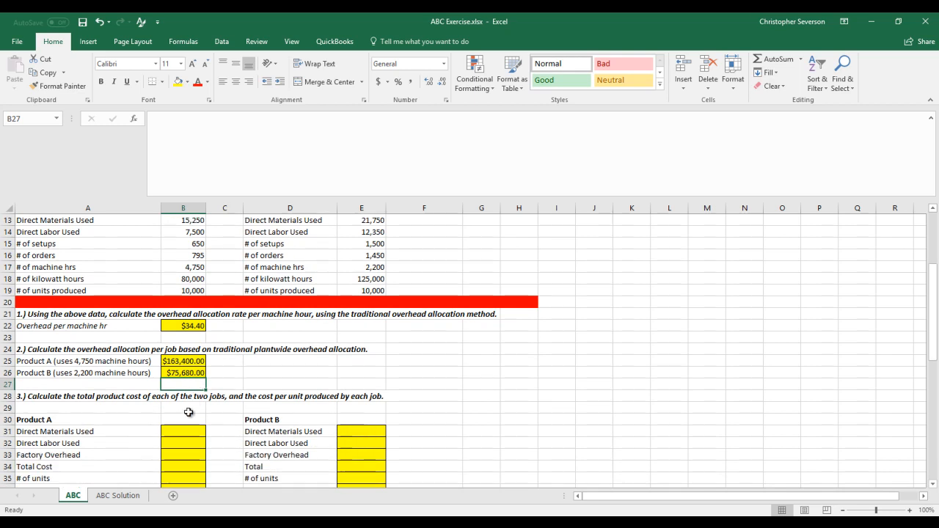
scroll(189, 413, down, 1)
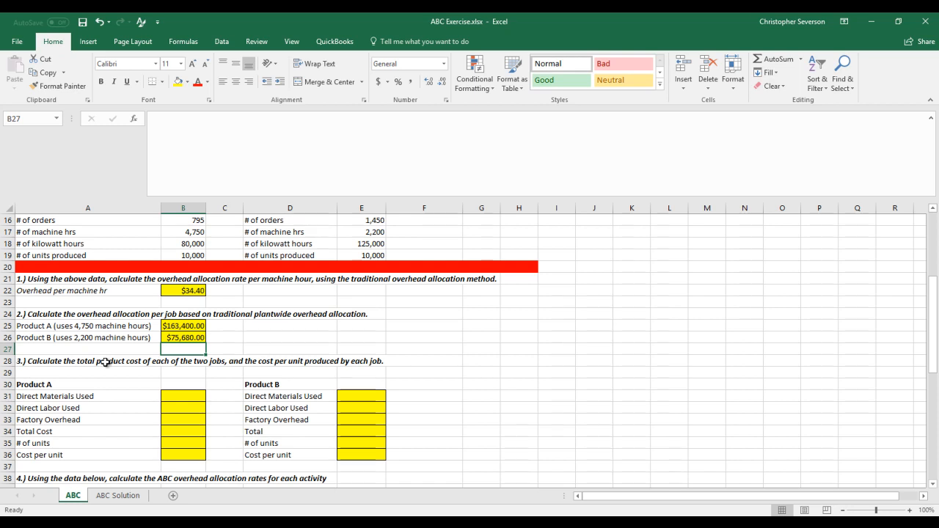
Fill in Product A's direct materials in B31 by linking it to the materials cost in the product details, =B13.
scroll(107, 362, up, 3)
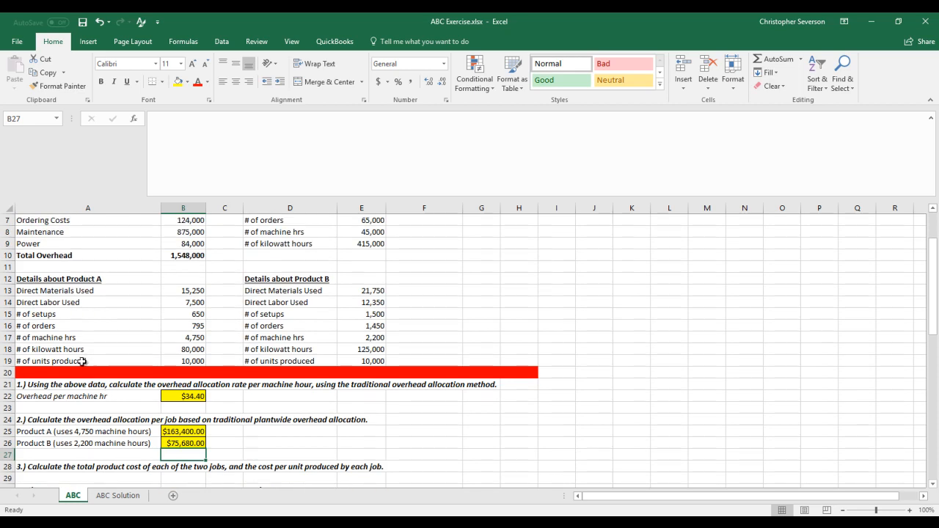
drag(187, 290, 187, 303)
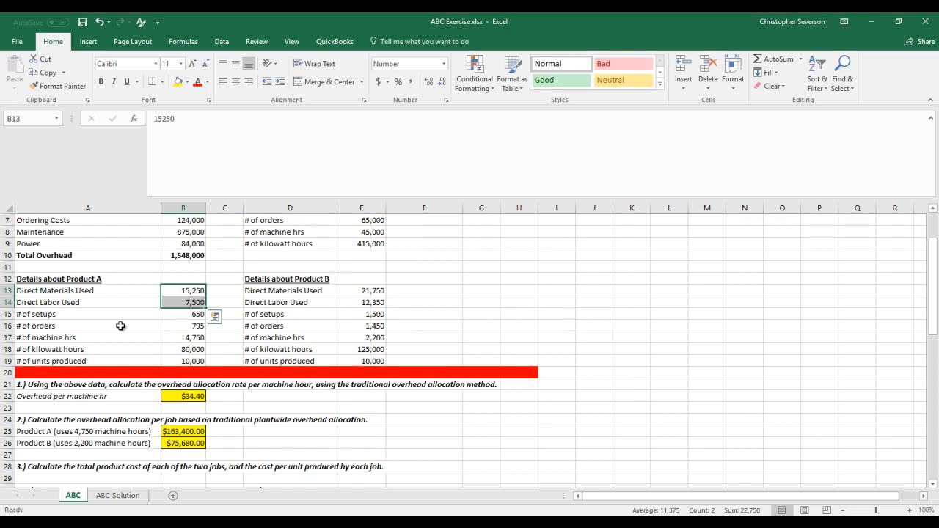
drag(57, 317, 195, 349)
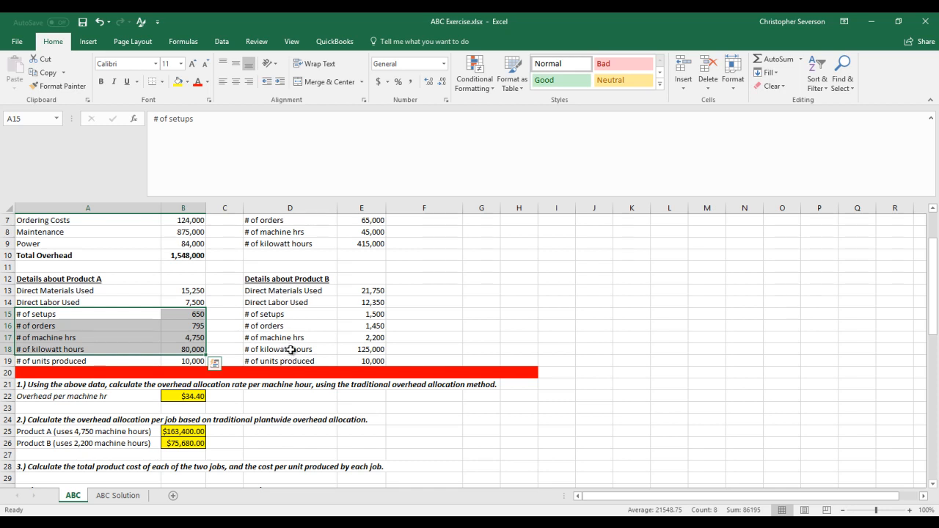
scroll(291, 350, down, 1)
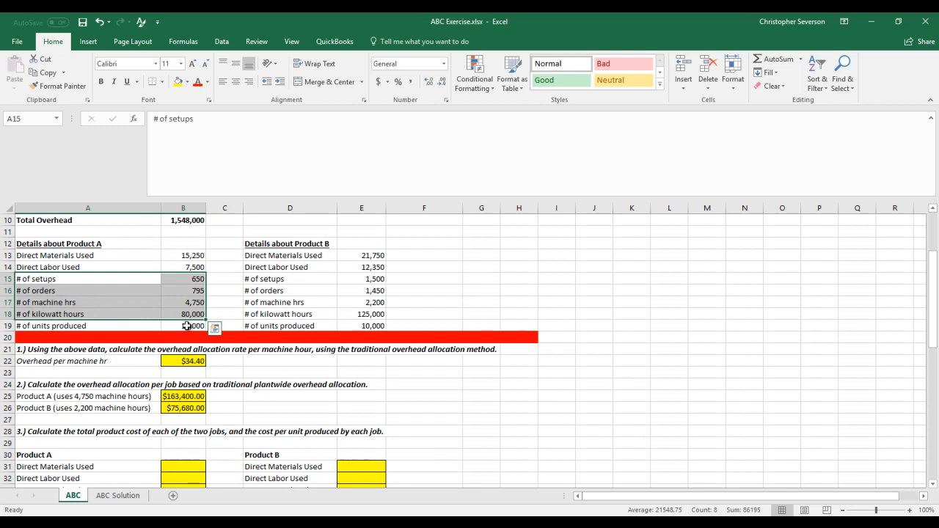
scroll(186, 326, down, 3)
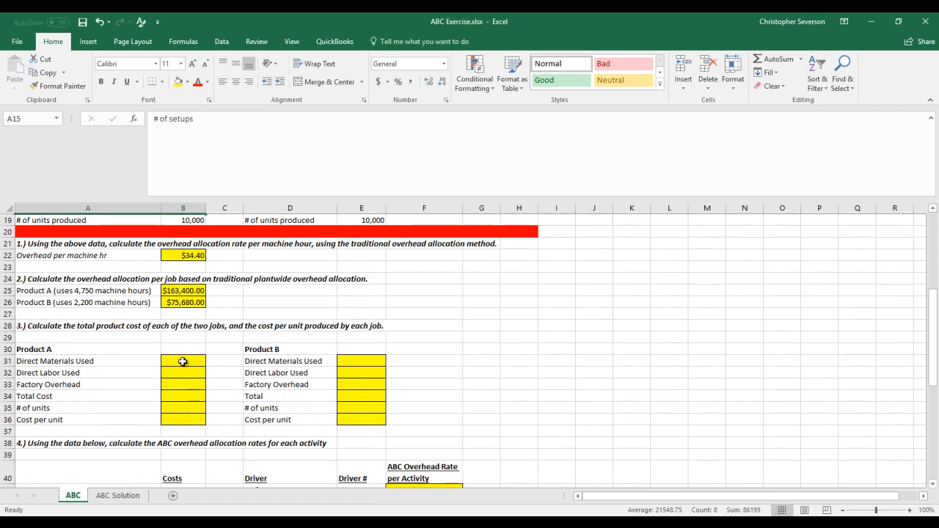
click(183, 361)
text(=)
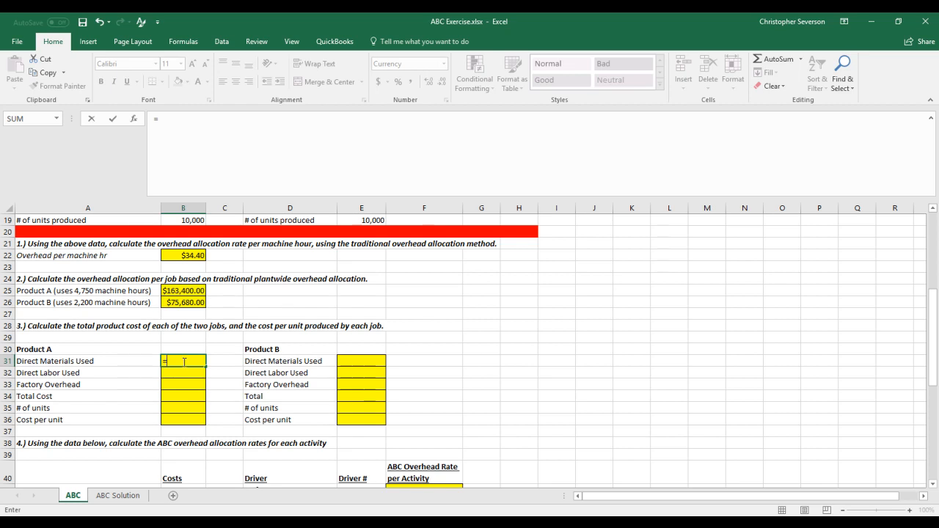
scroll(185, 361, up, 3)
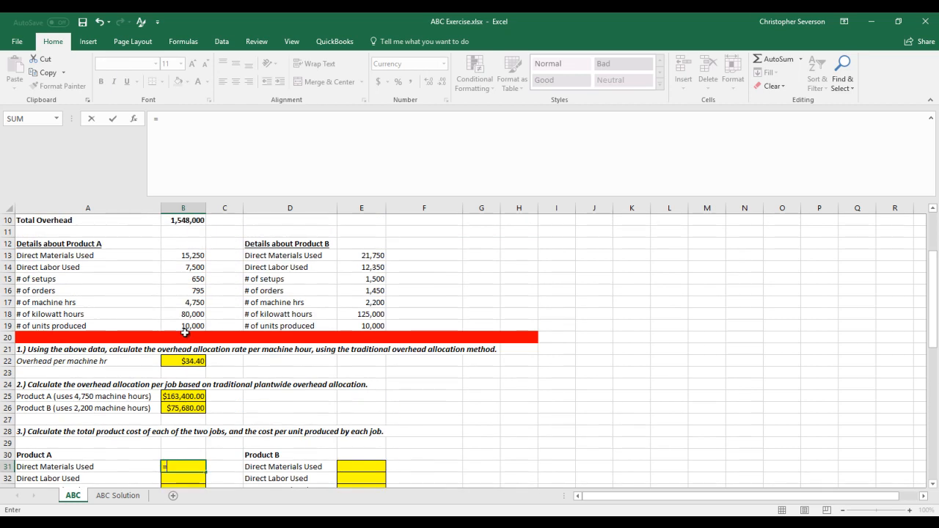
click(193, 255)
key(Return)
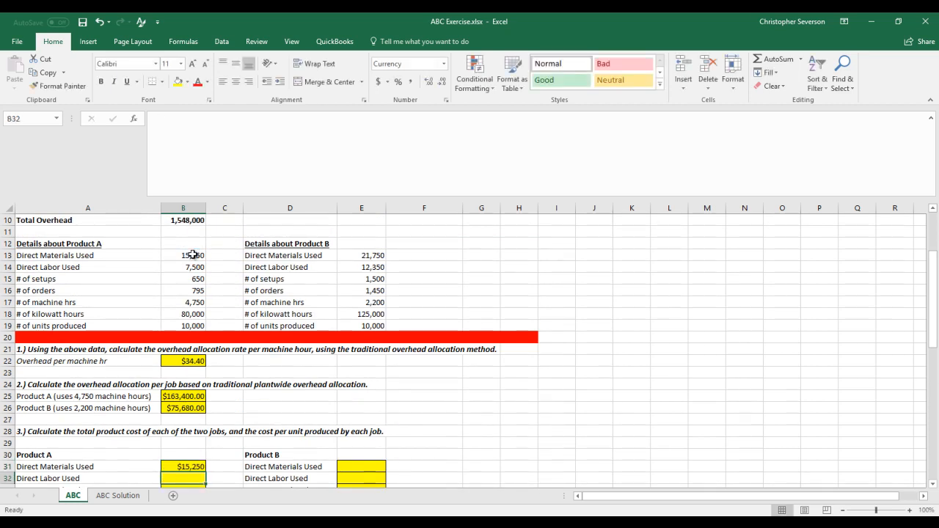
Link Product A's direct labor in B32 to =B14 and its factory overhead in B33 to the traditional allocation, =B25.
scroll(242, 271, down, 1)
text(=)
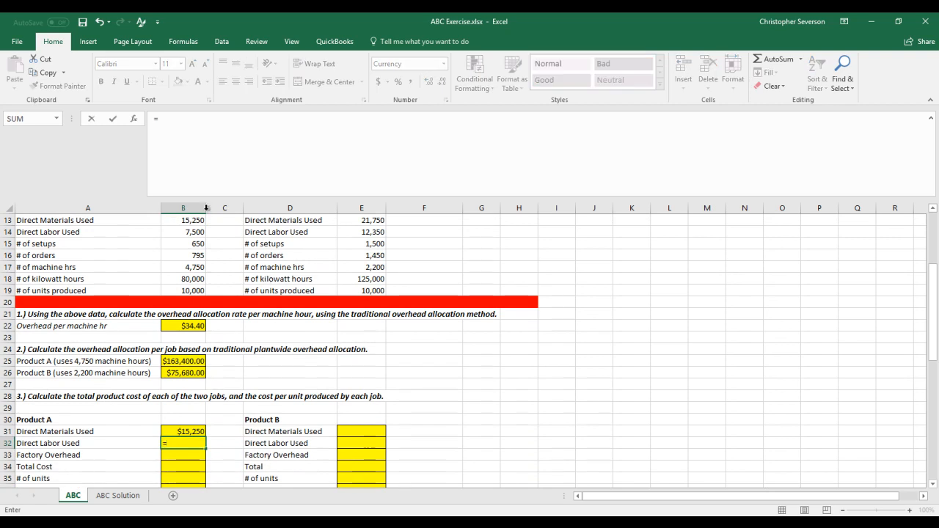
click(187, 231)
key(Return)
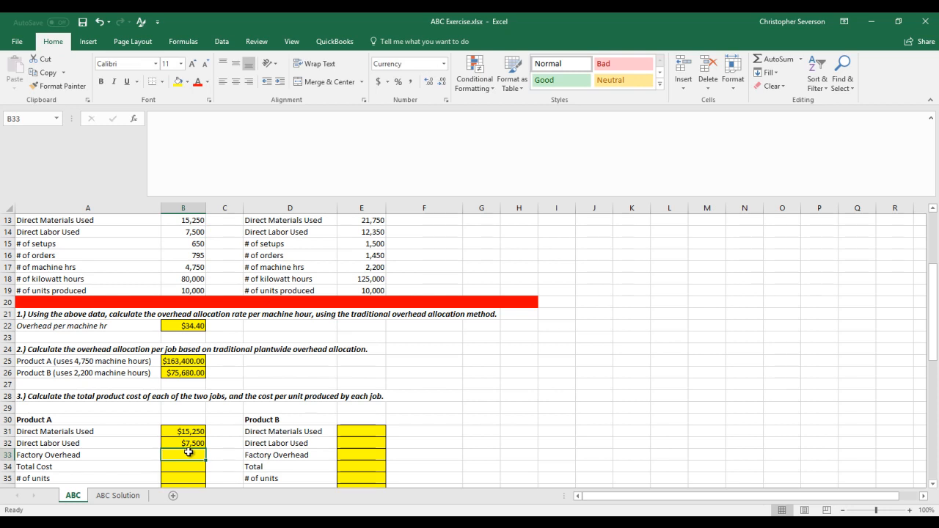
text(=)
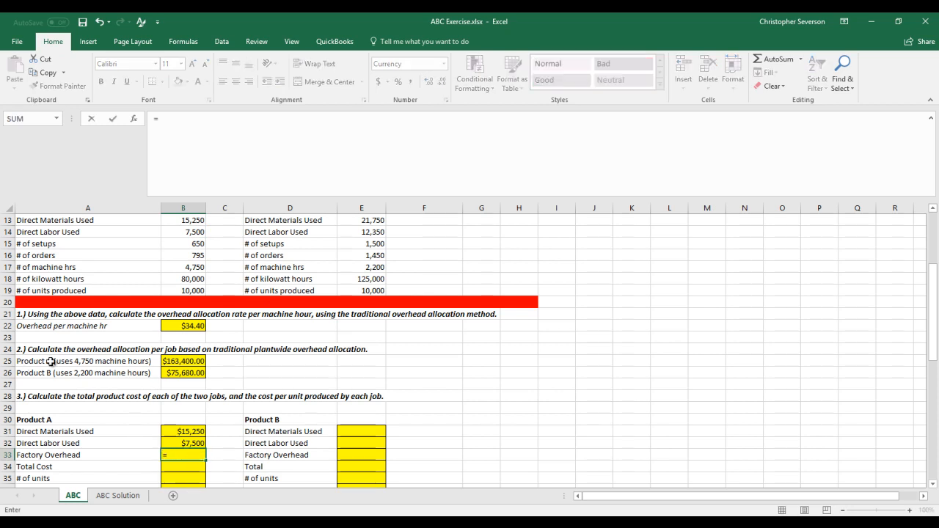
click(171, 359)
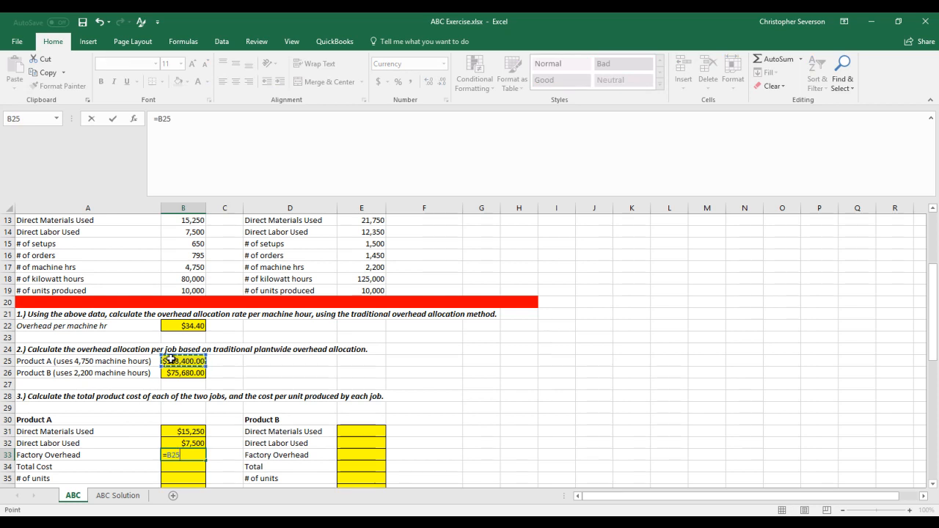
key(Return)
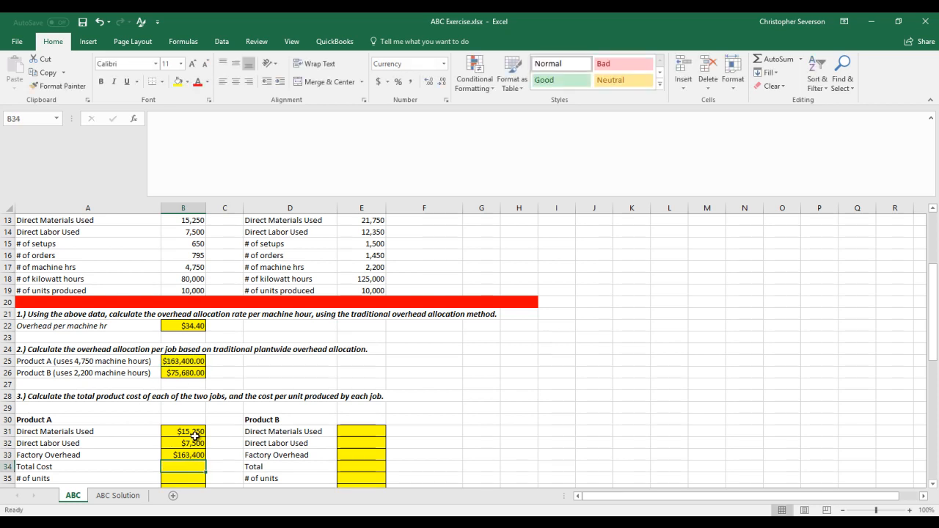
Link Product B's direct materials in E31 to =E13 and its direct labor in E32 to =E14.
click(342, 431)
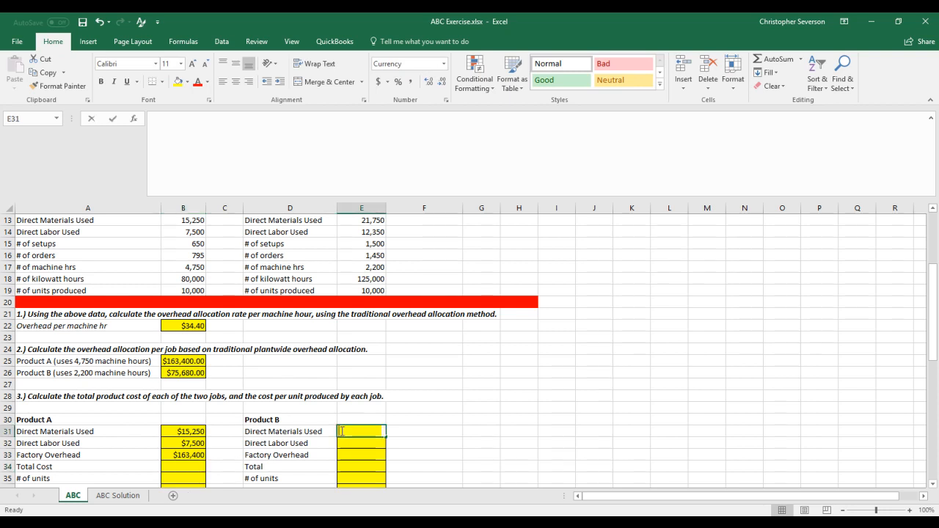
text(=)
scroll(400, 326, up, 1)
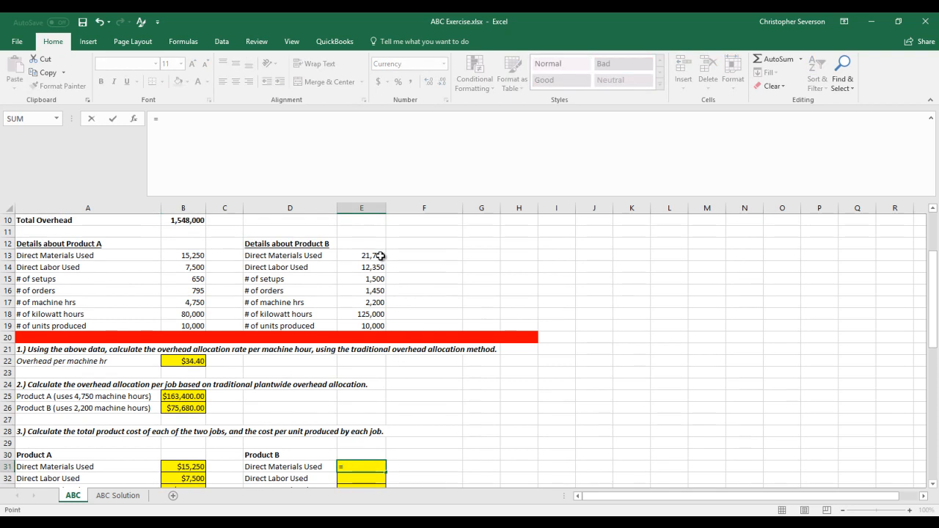
click(381, 255)
key(Return)
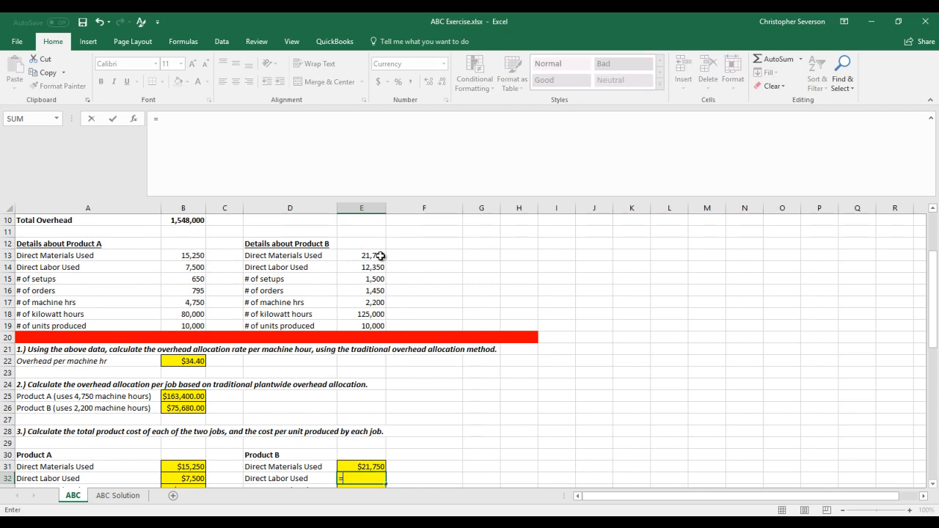
click(377, 269)
key(Return)
Link Product B's factory overhead in E33 to its traditional overhead allocation, =B26.
scroll(455, 343, down, 1)
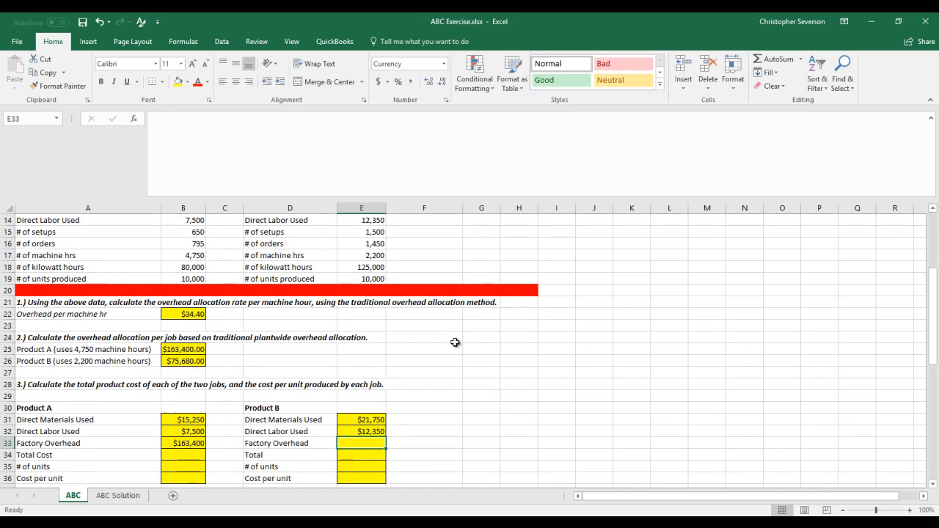
text(=)
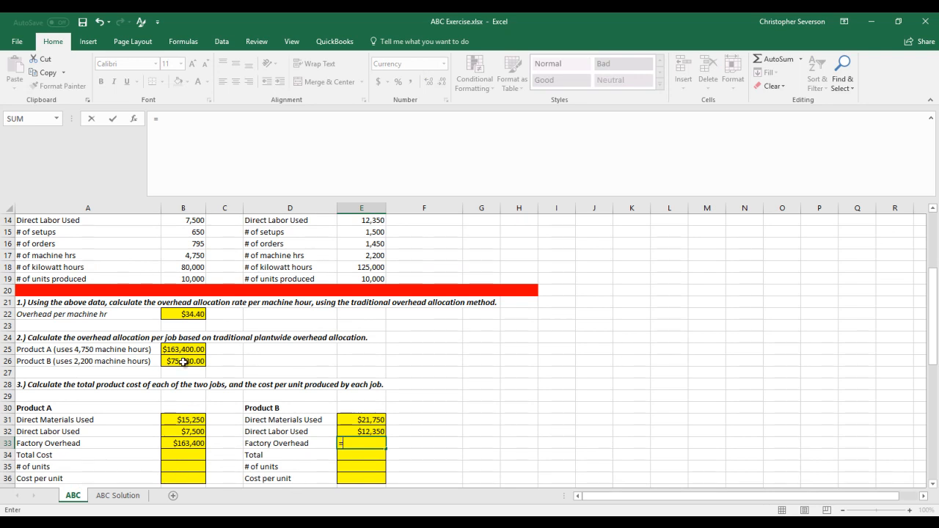
click(182, 361)
key(Return)
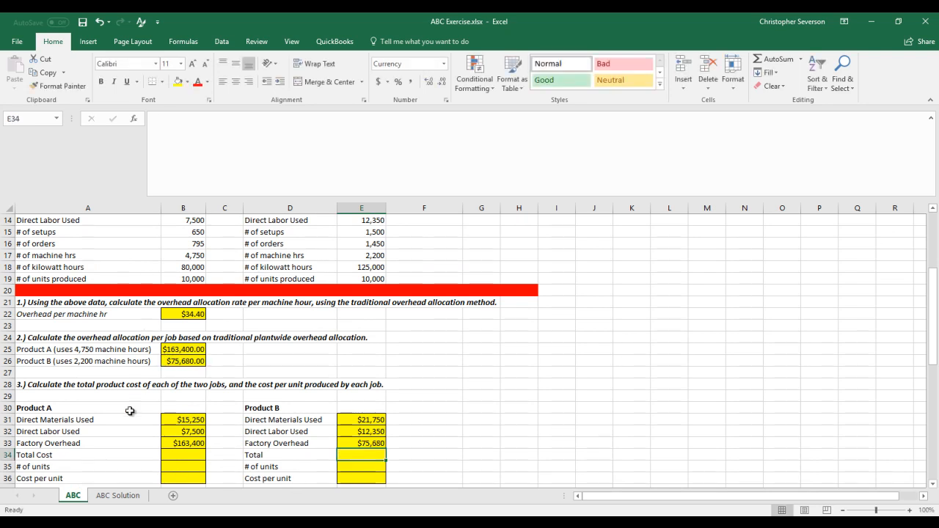
Calculate Product A's total cost in B34 by summing materials, labor and overhead with SUM over B31:B33.
click(181, 459)
text(=s)
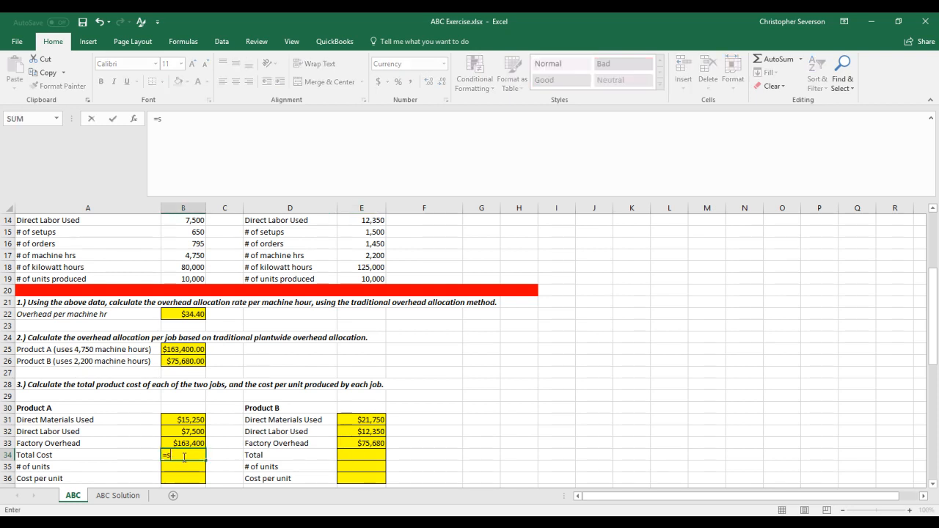
text(um()
drag(194, 420, 191, 438)
key(Tab)
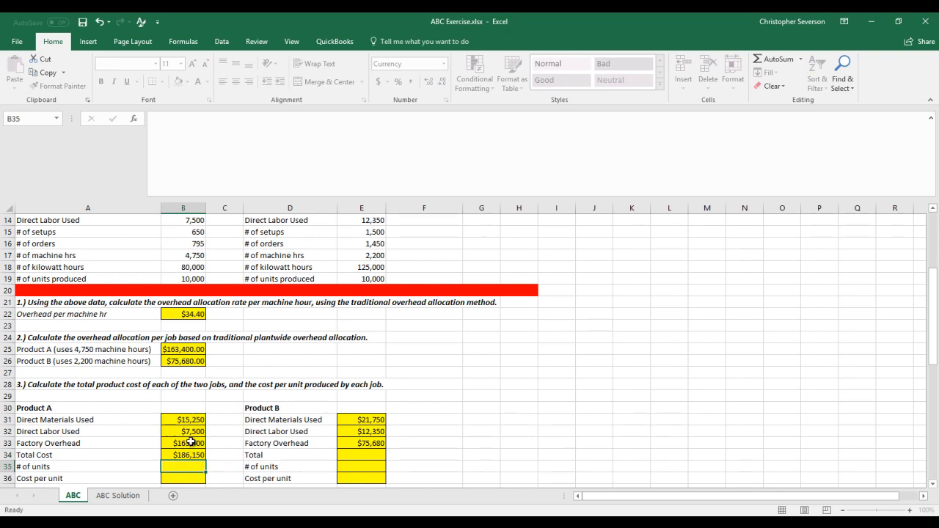
Calculate Product B's total cost in E34 by summing its three cost components, =SUM(E31:E33).
key(Right)
key(Right)
key(Right)
key(Left)
text(=)
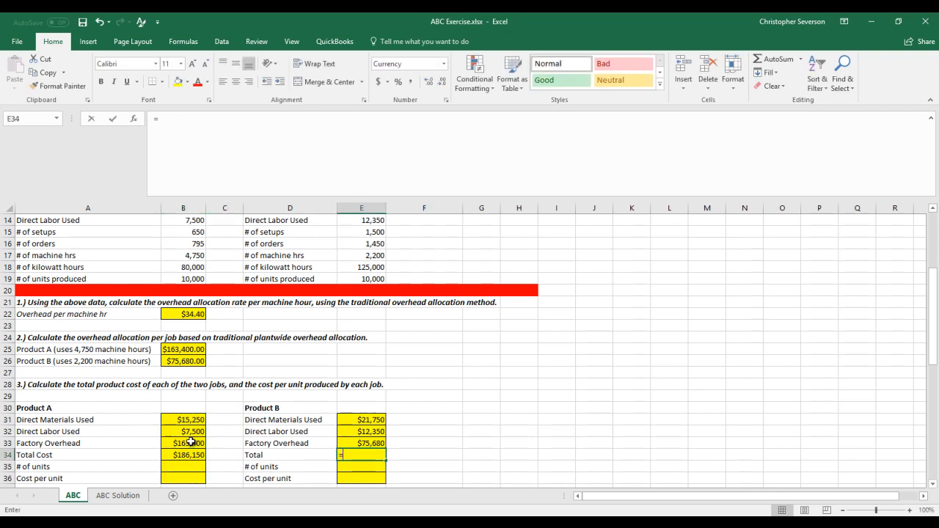
text(sum()
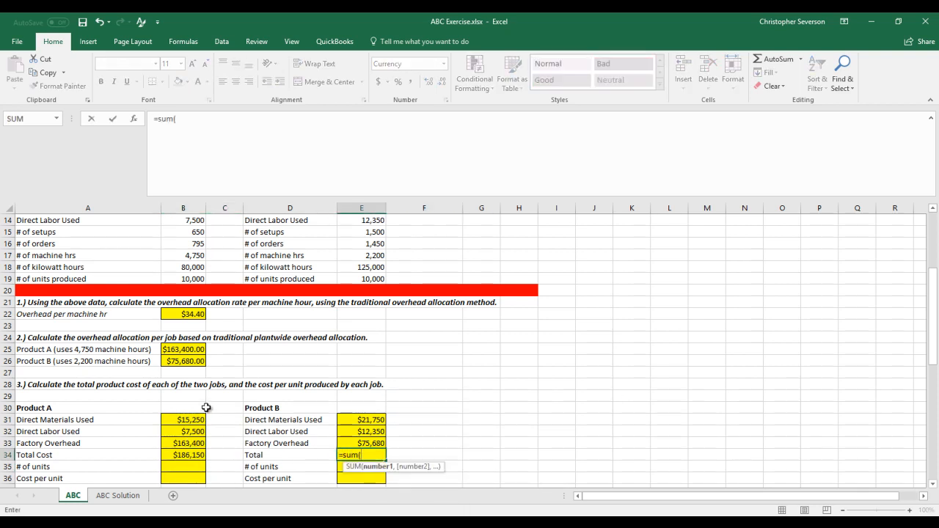
drag(362, 420, 362, 441)
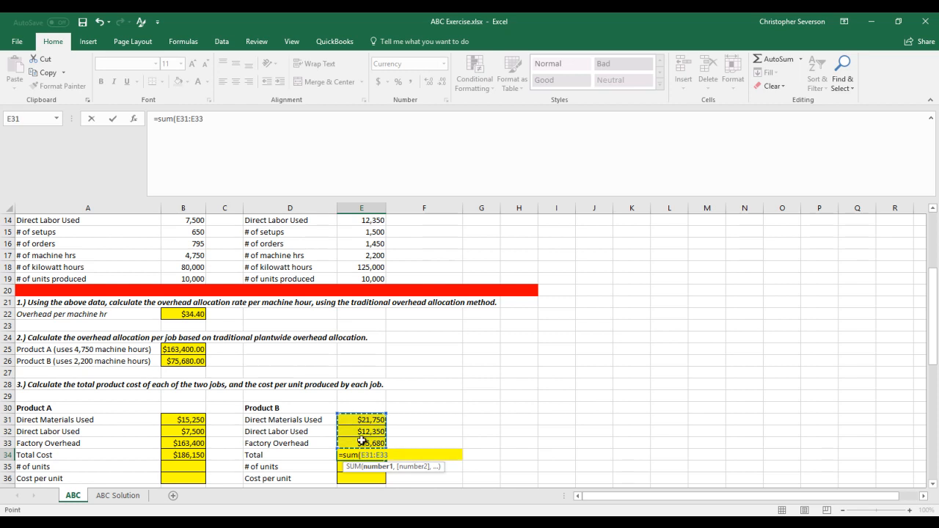
text())
key(Return)
Fill in Product A's number of units in B35 by linking it to its units produced, =B19.
key(Left)
key(Left)
key(Left)
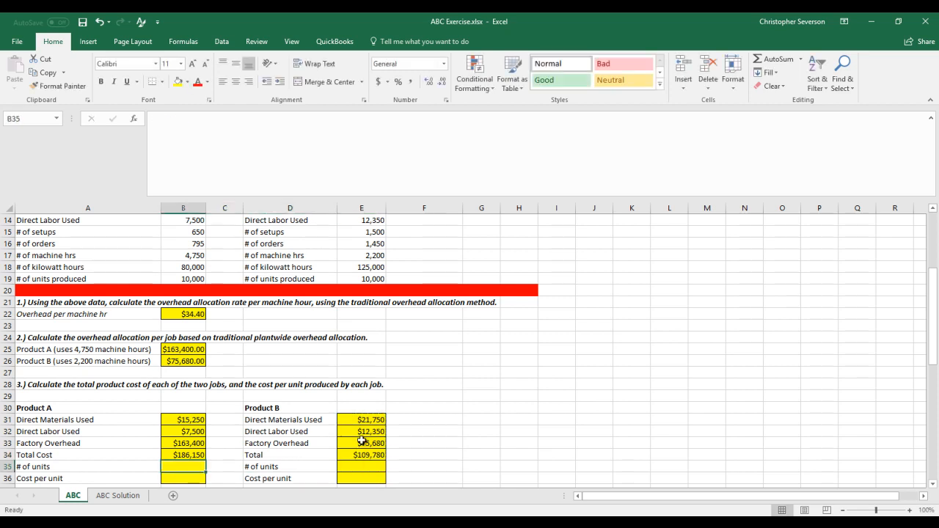
text(=)
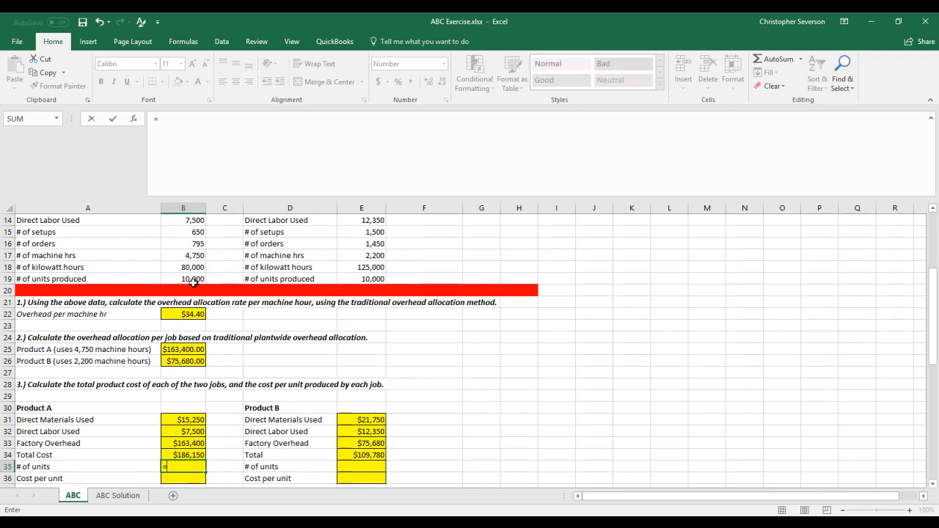
scroll(193, 283, up, 2)
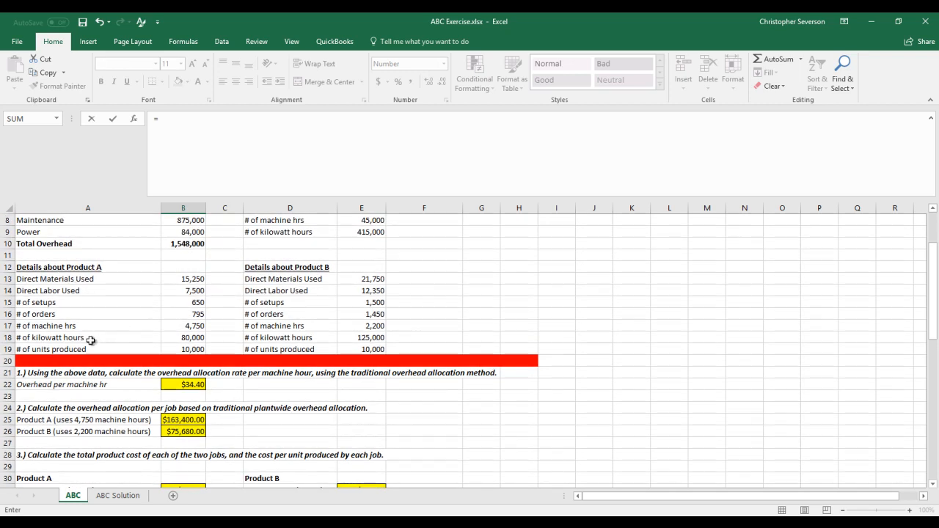
click(197, 348)
key(Return)
Fill in Product B's number of units in E35 by linking it to its units produced, =E19.
click(370, 467)
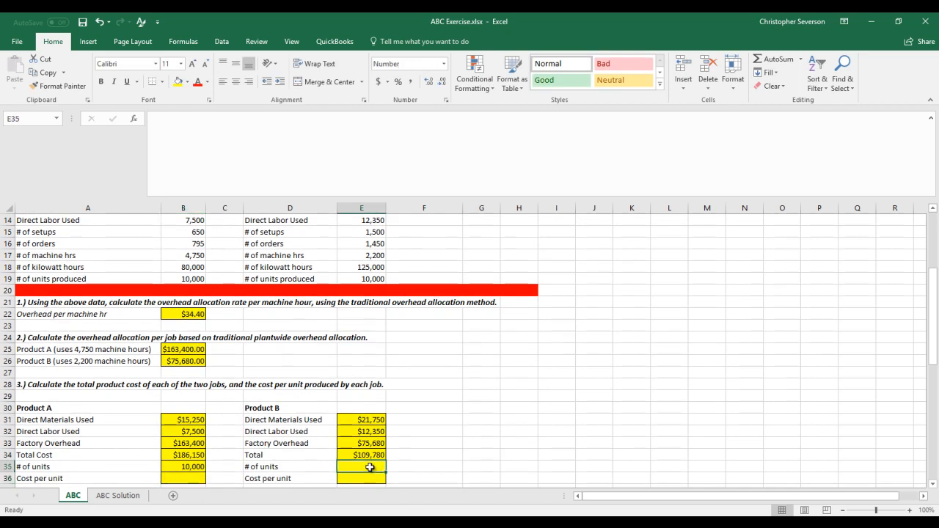
text(=)
scroll(370, 467, up, 2)
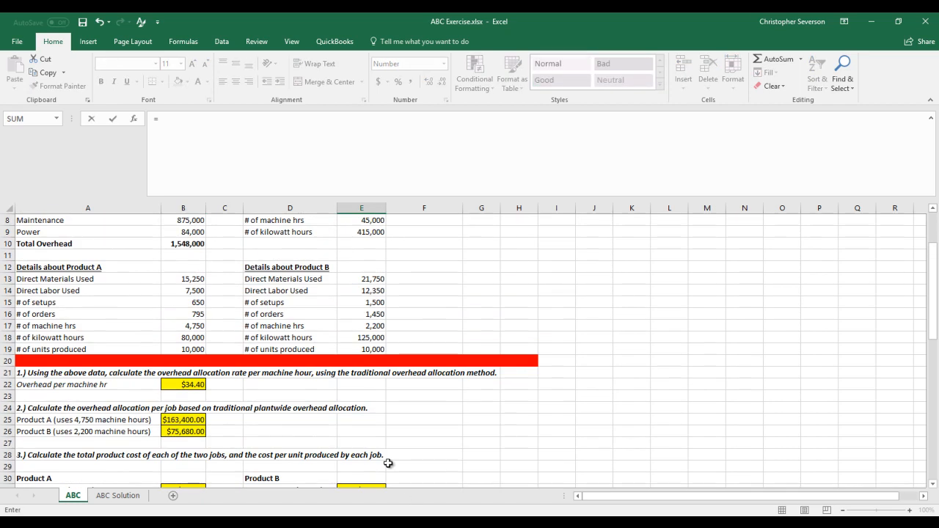
click(371, 350)
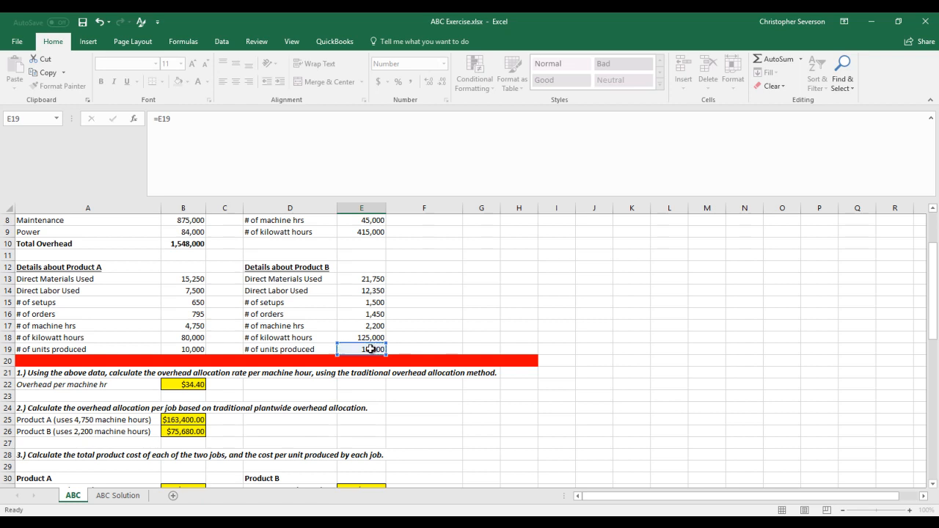
key(Return)
Calculate Product A's cost per unit in B36 by dividing total cost by number of units, =B34/B35.
scroll(375, 380, down, 1)
click(178, 445)
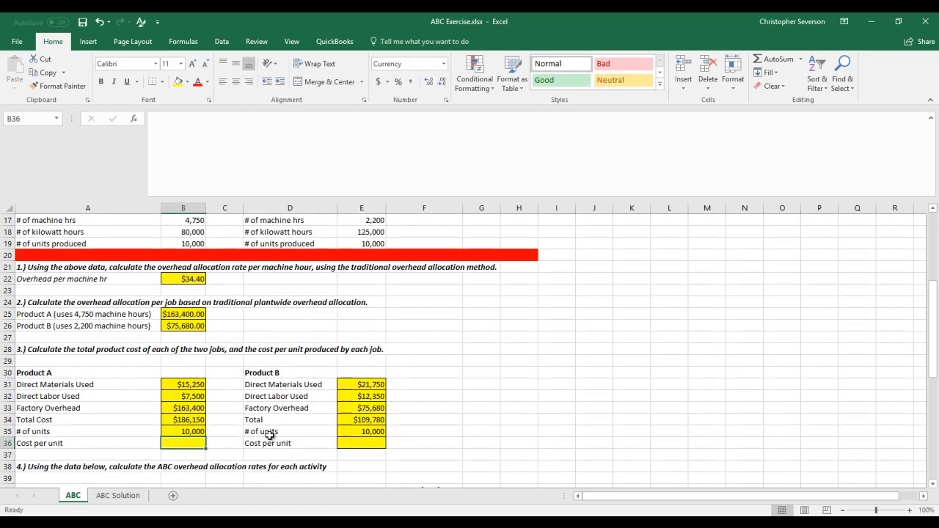
text(=)
key(Up)
key(Up)
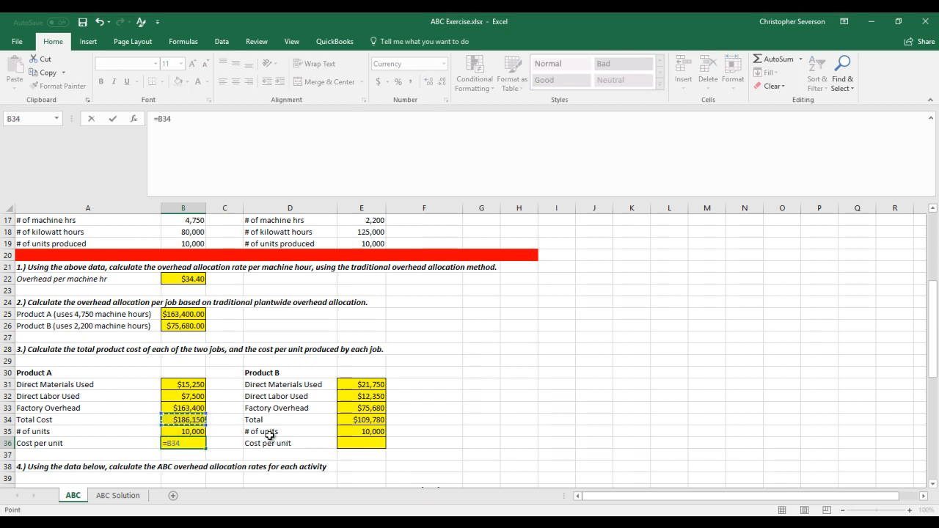
text(/)
key(Up)
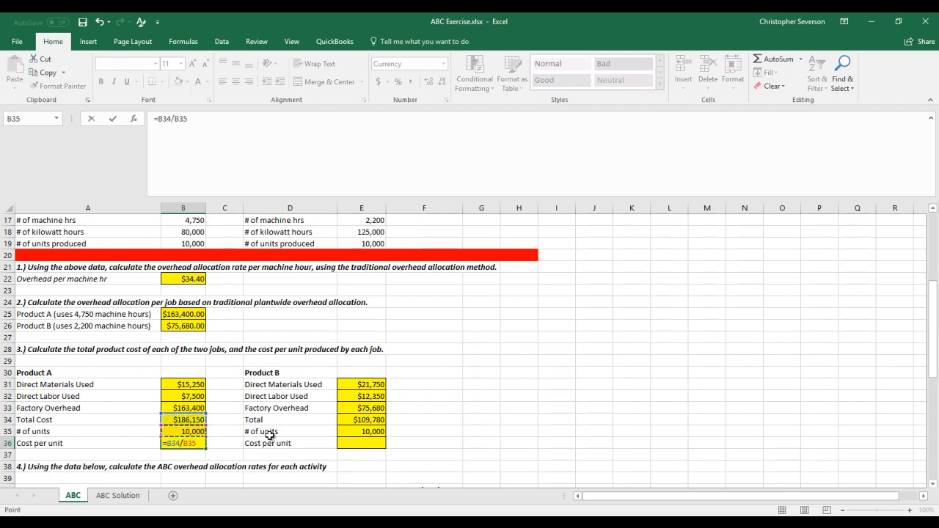
key(Return)
key(Up)
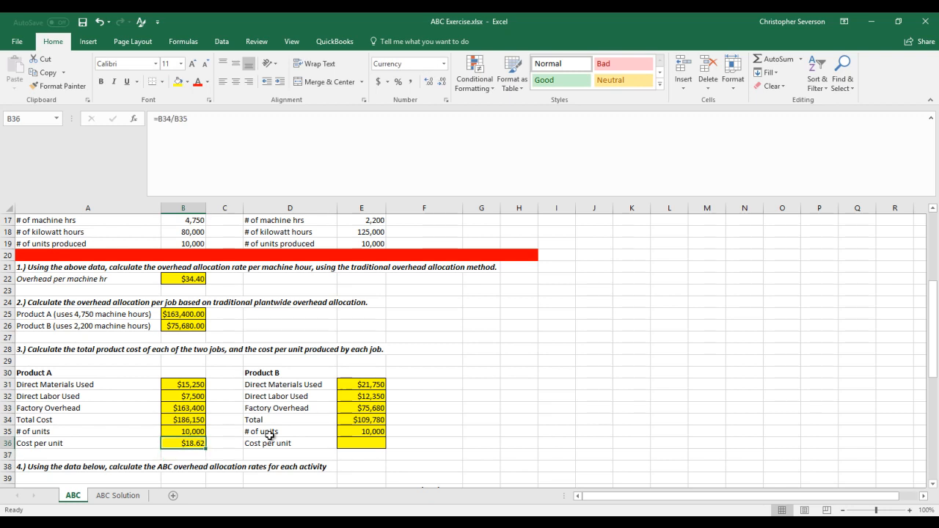
Calculate Product B's cost per unit in E36 by dividing its total cost by its number of units, =E34/E35.
key(Right)
key(Right)
key(Right)
text(=)
key(Up)
key(Up)
text(/)
key(Up)
key(Return)
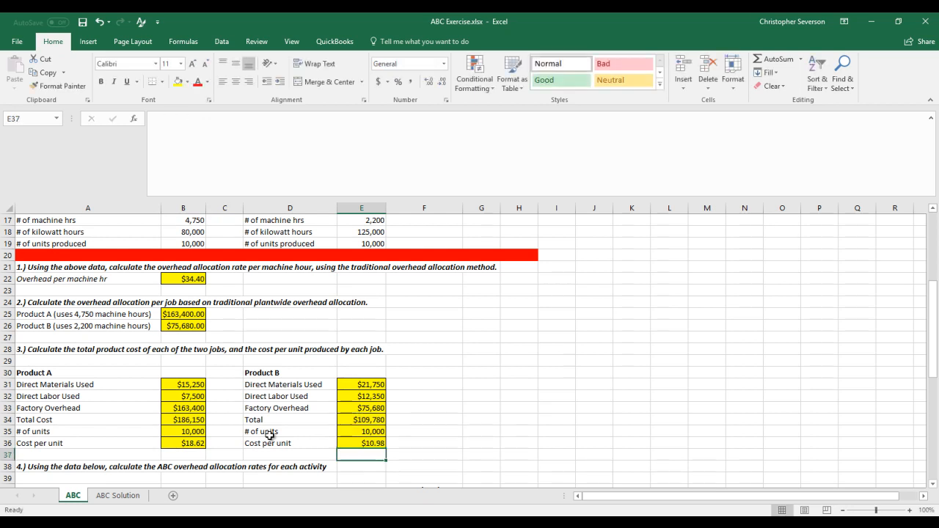
Compare the costs and driver quantities in the section 4 table with the original cost and driver data in rows 6 to 10.
scroll(490, 456, up, 1)
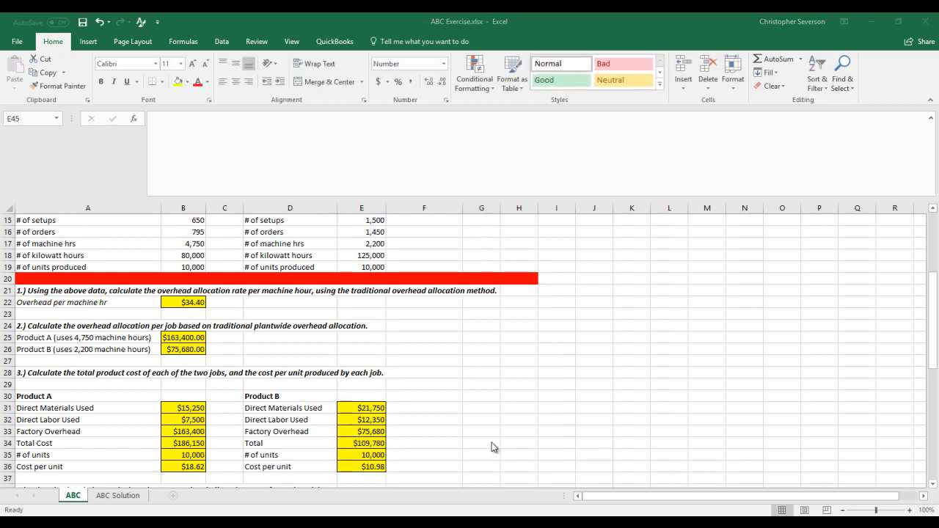
scroll(491, 442, down, 4)
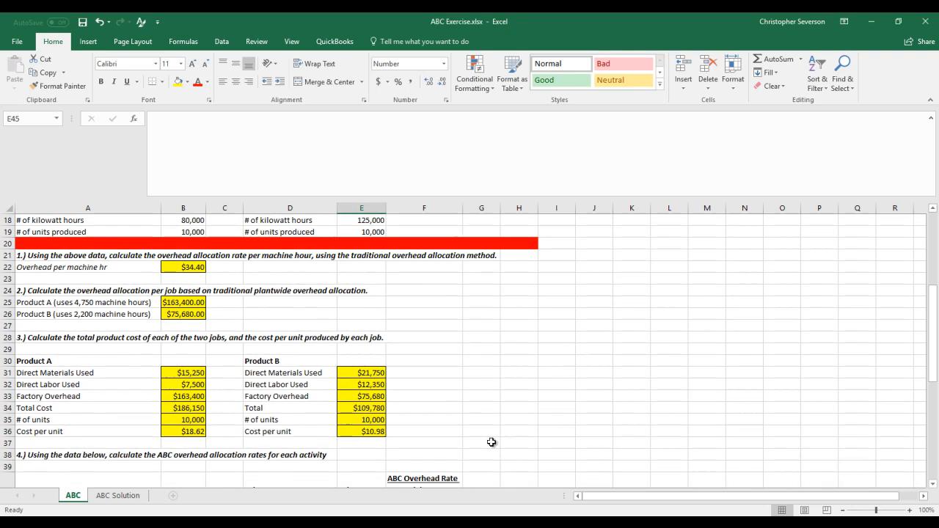
scroll(492, 443, down, 1)
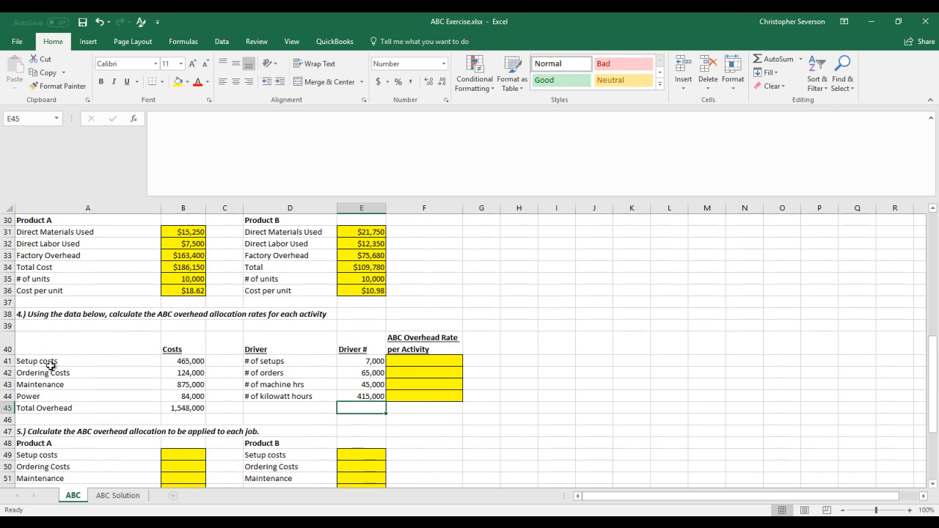
drag(65, 361, 169, 407)
scroll(188, 395, up, 4)
scroll(188, 395, up, 5)
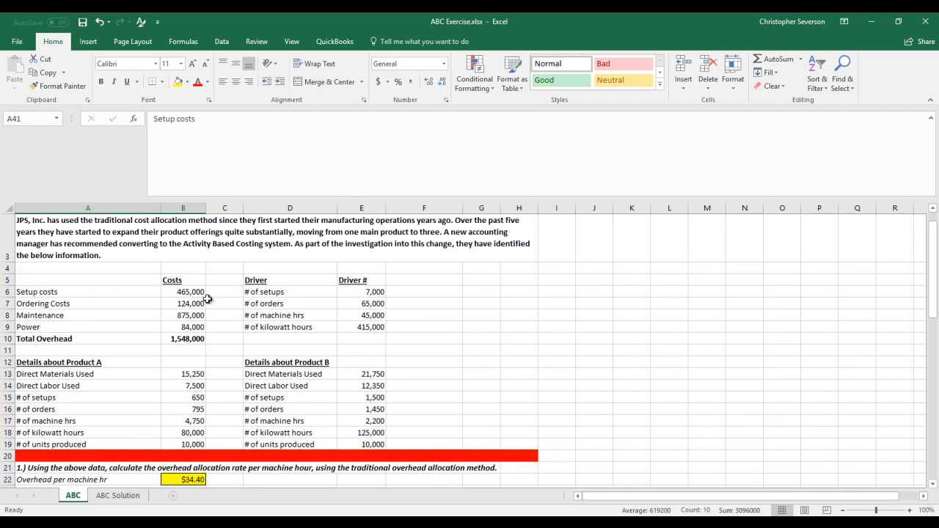
click(195, 340)
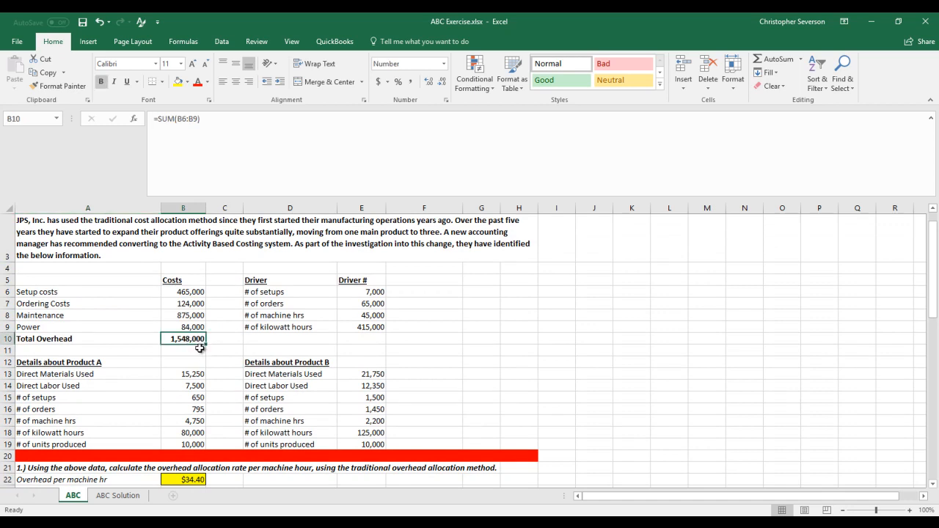
scroll(200, 349, down, 5)
scroll(346, 331, up, 5)
drag(281, 294, 380, 329)
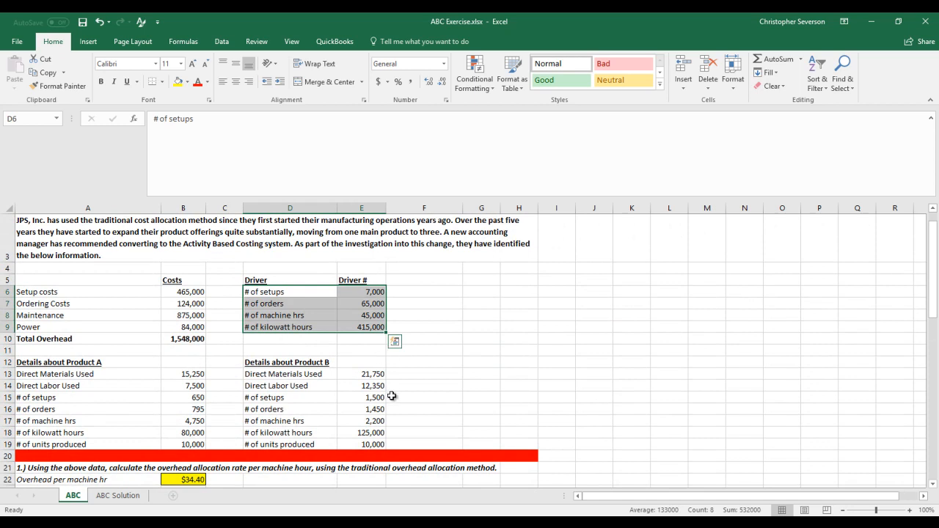
scroll(393, 396, down, 8)
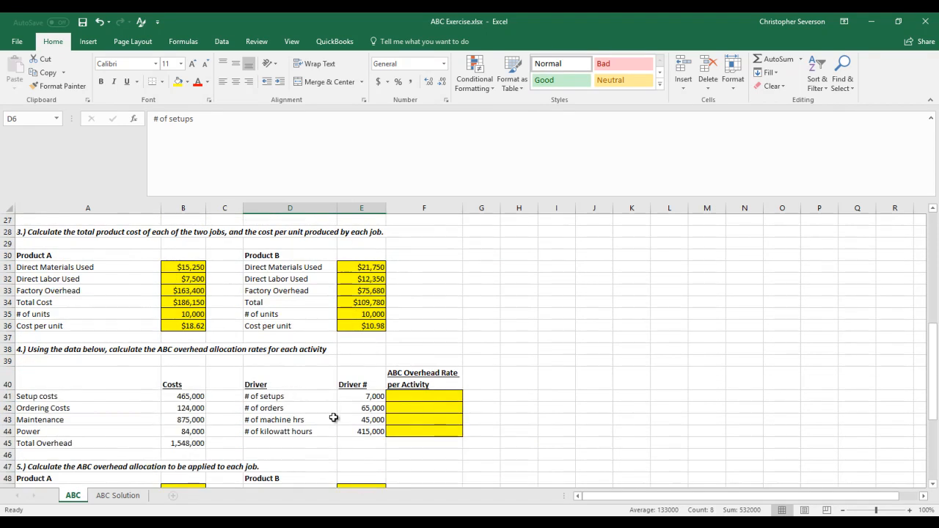
Calculate the ABC overhead rate for setup costs in F41 by dividing costs by number of setups, =B41/E41.
click(424, 398)
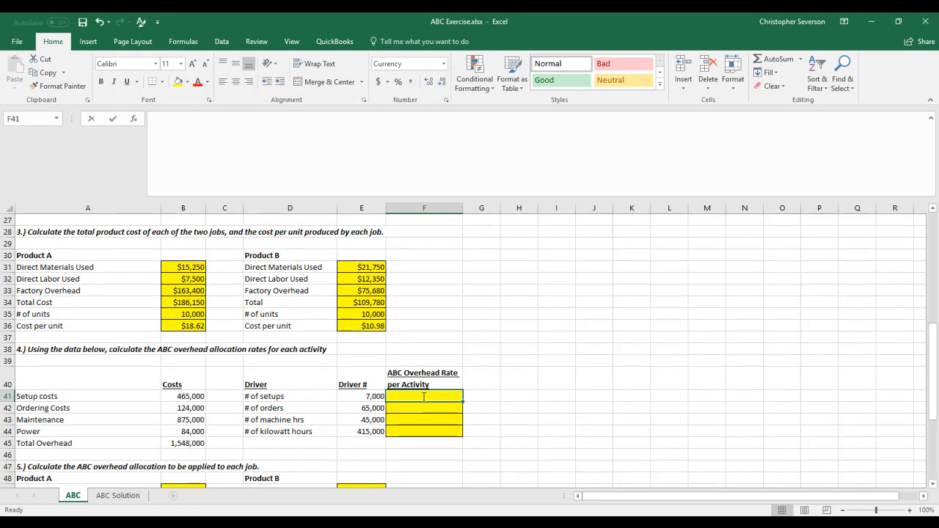
text(=)
key(Left)
key(Left)
key(Left)
key(Left)
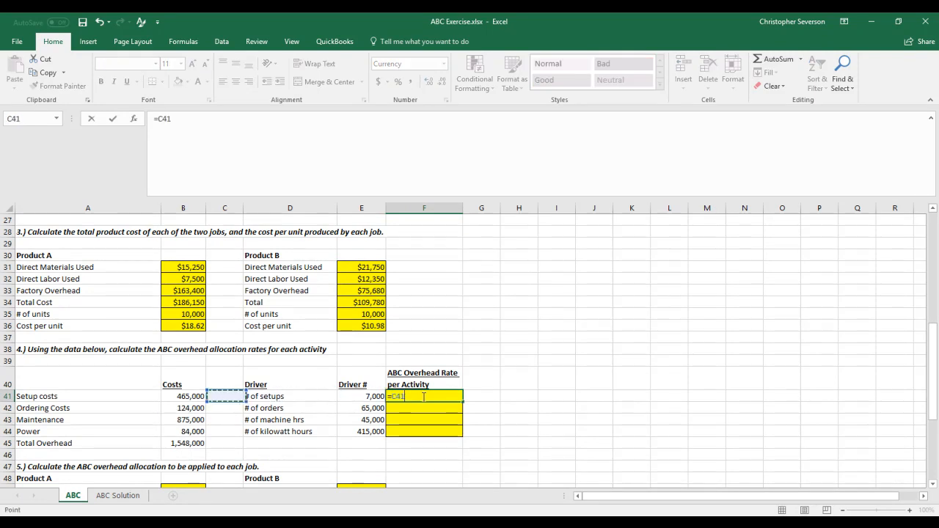
text(/)
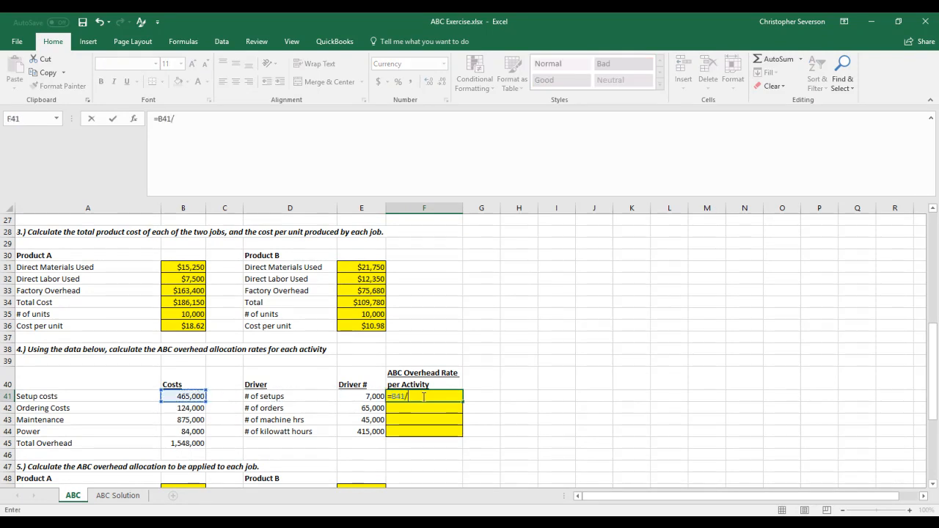
key(Left)
key(Return)
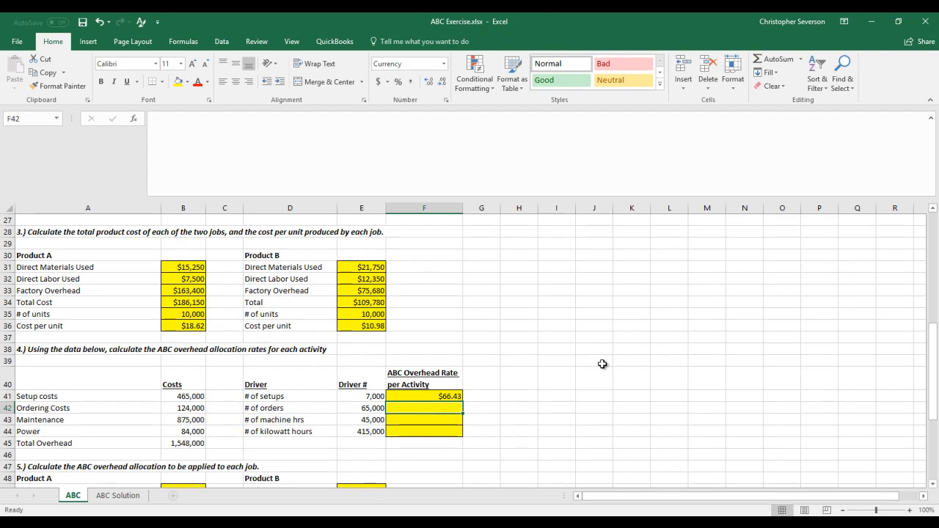
Calculate the ABC overhead rate for ordering costs in F42 by dividing costs by number of orders, =B42/E42.
text(=)
key(Left)
key(Left)
key(Left)
key(Left)
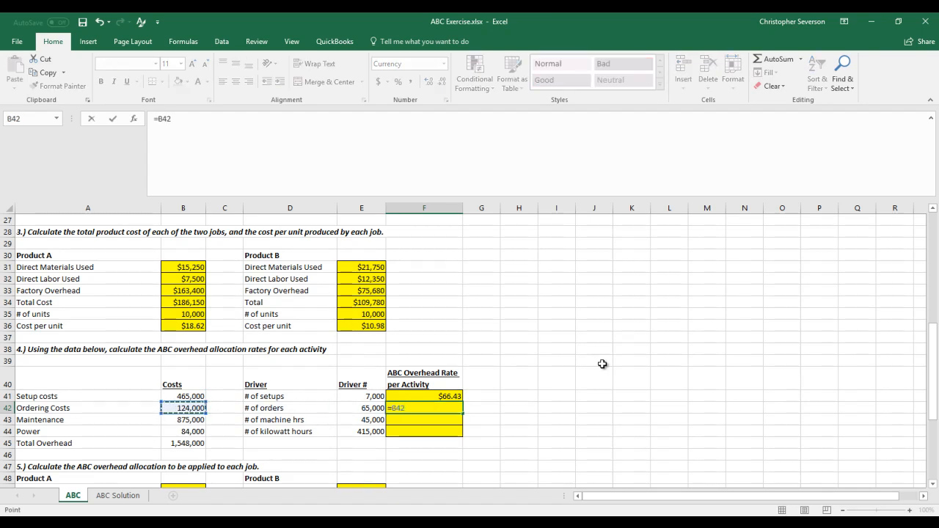
text(/)
key(Left)
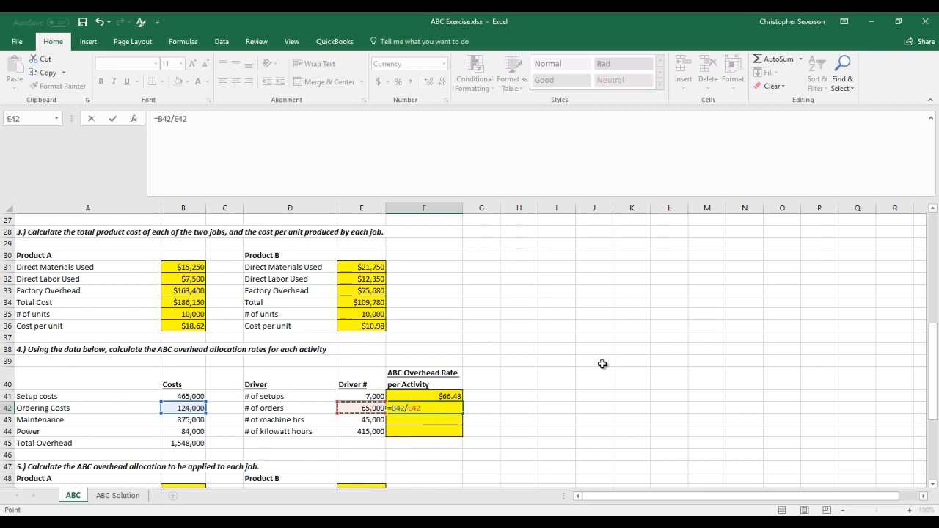
key(Return)
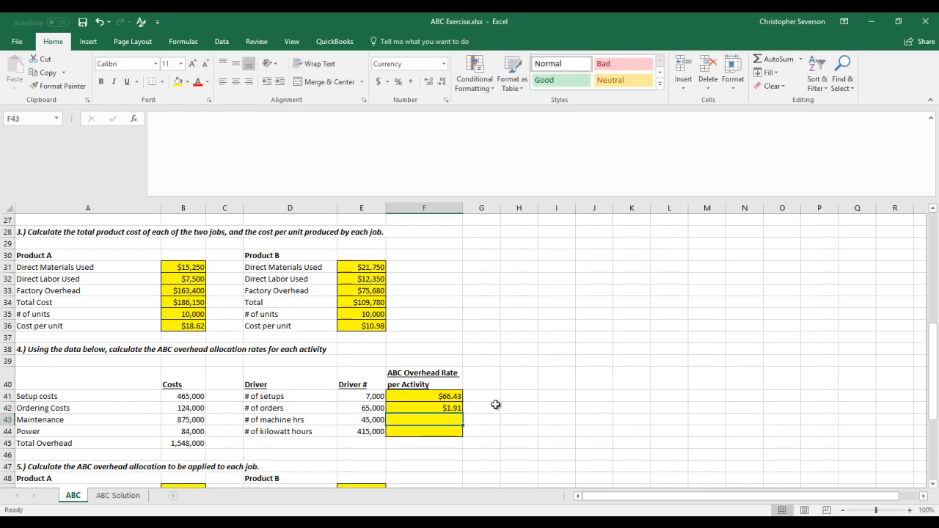
Calculate the ABC overhead rate for maintenance in F43 by dividing costs by machine hours, =B43/E43.
text(=)
key(Left)
key(Left)
key(Left)
key(Left)
text(/)
key(Left)
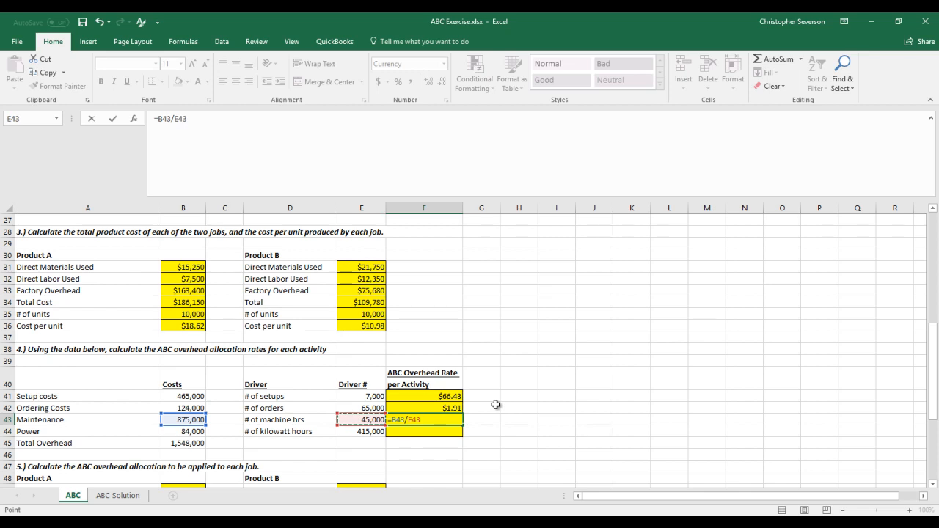
key(Return)
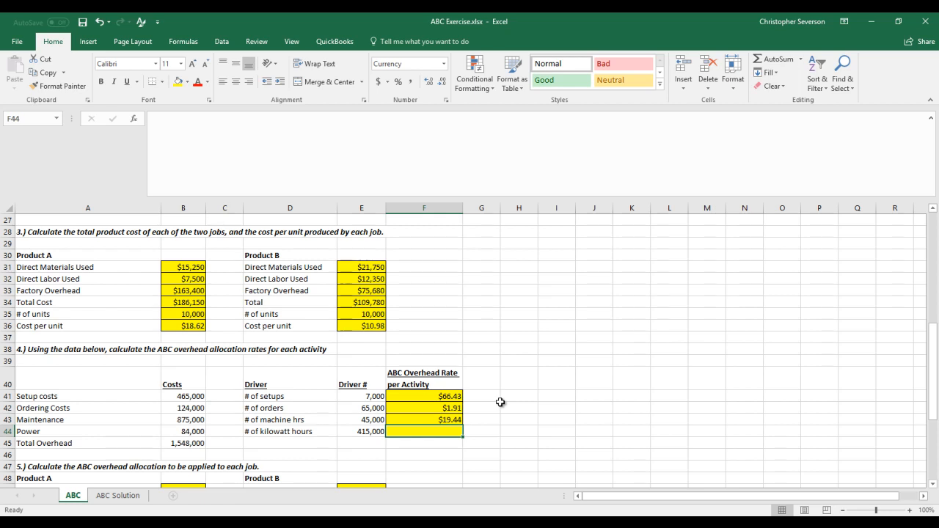
Calculate the ABC overhead rate for power in F44 by dividing costs by kilowatt hours, =B44/E44.
text(=)
key(Left)
key(Left)
key(Left)
key(Left)
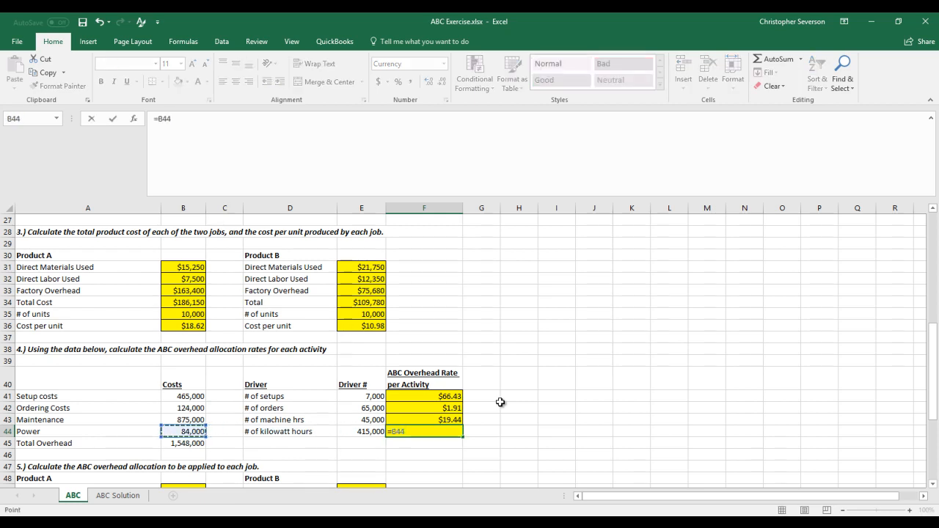
text(/)
key(Left)
key(Return)
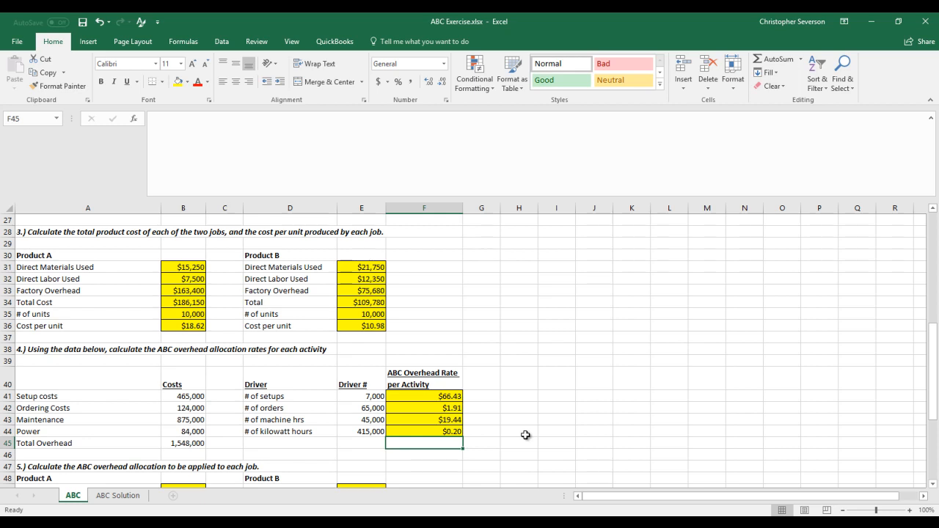
Calculate Product A's setup cost allocation in B49 by multiplying the setup rate by its number of setups, =F41*B15.
scroll(525, 435, down, 3)
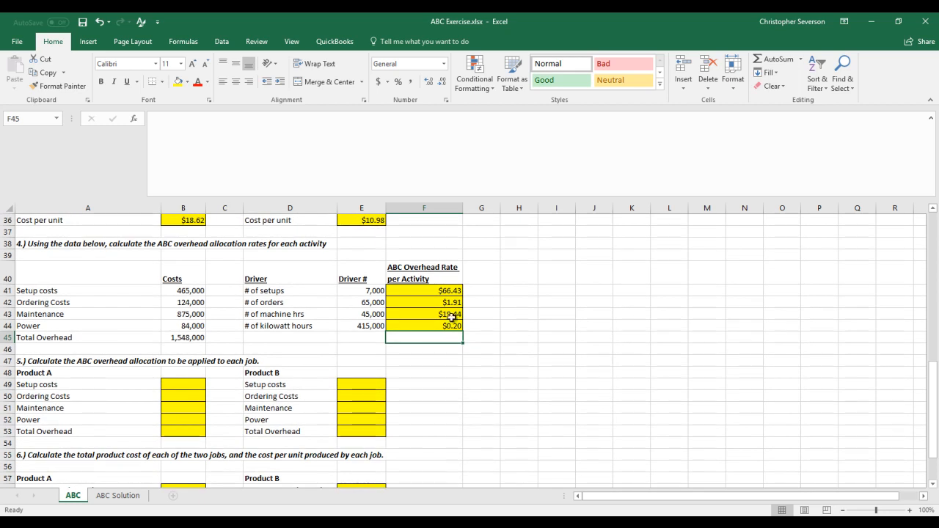
click(187, 386)
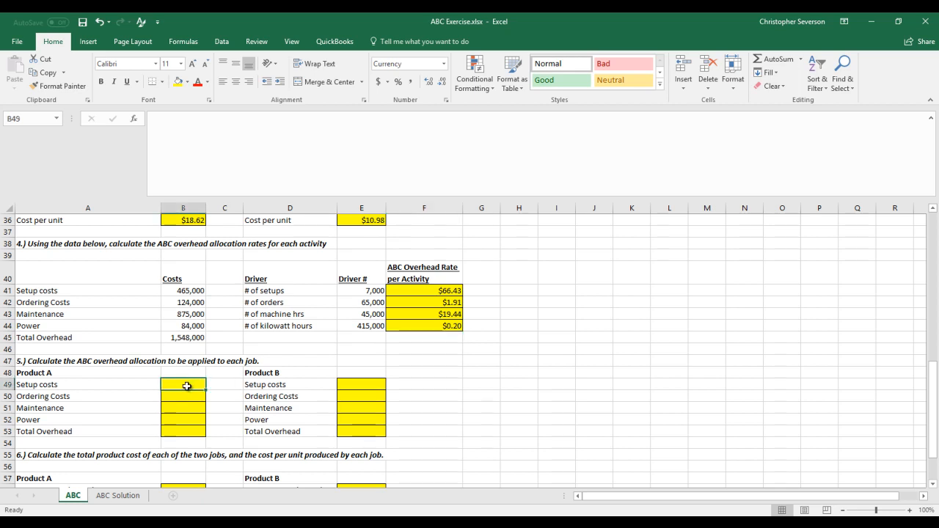
text(=)
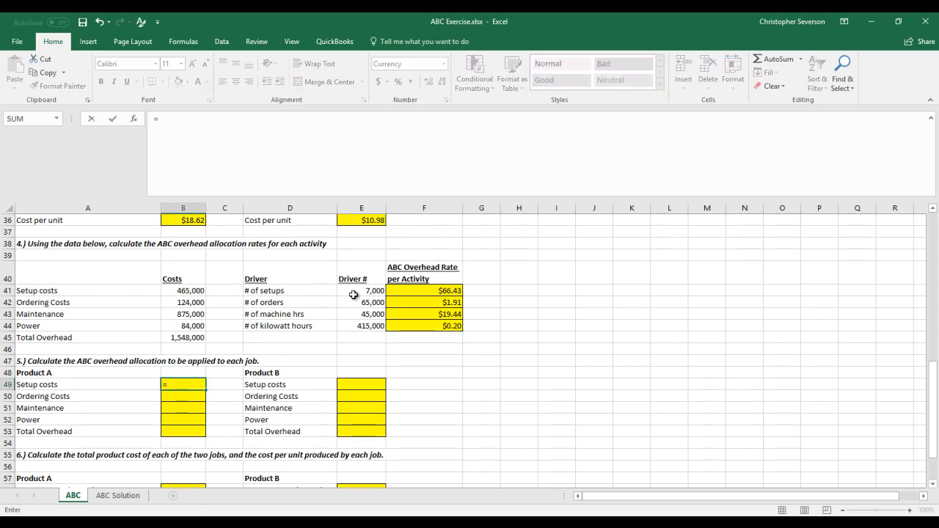
click(443, 290)
text(*)
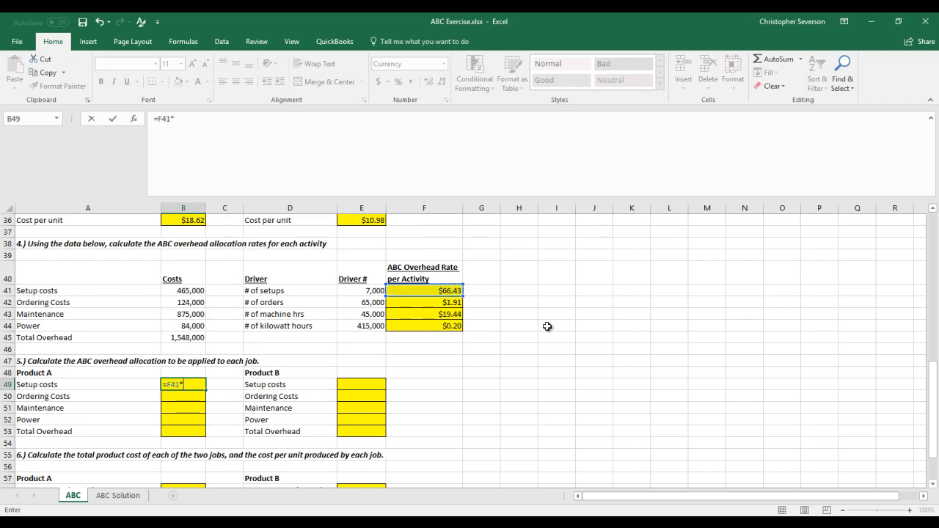
scroll(526, 330, up, 8)
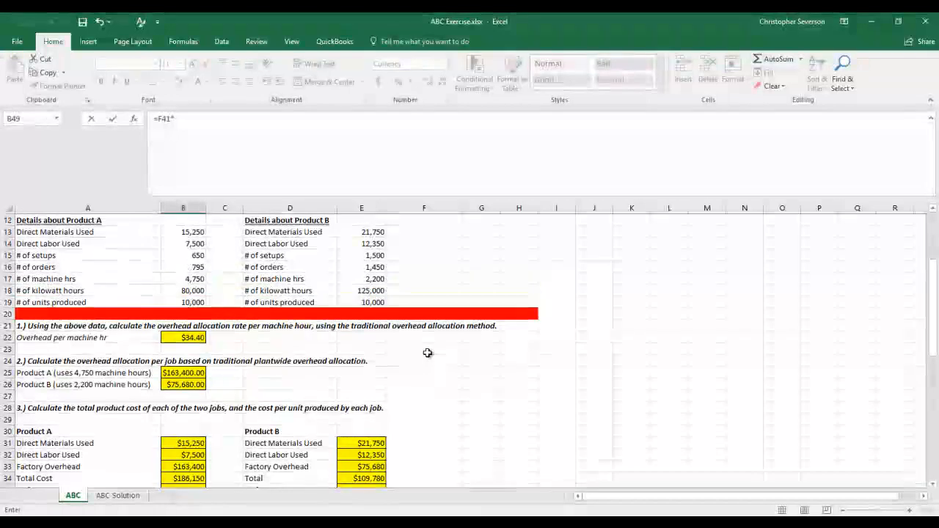
scroll(426, 351, up, 1)
scroll(406, 348, up, 1)
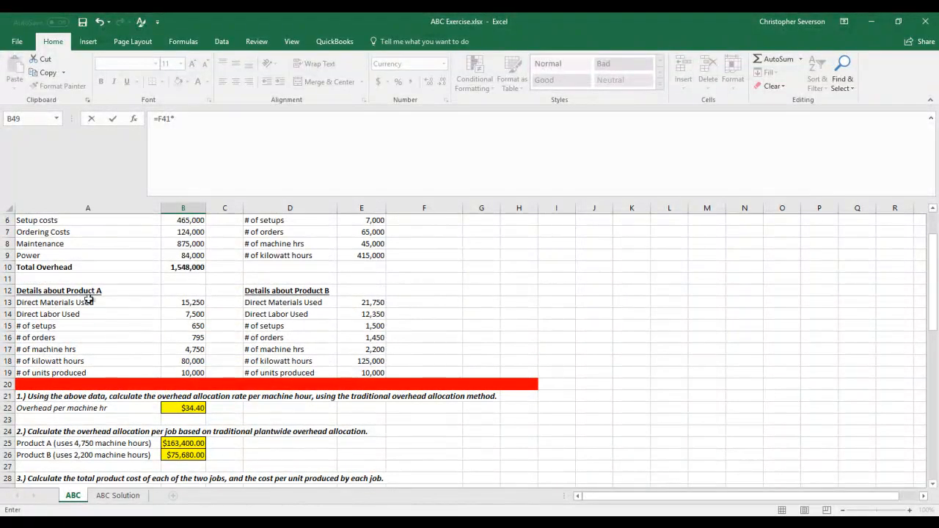
click(189, 327)
key(Return)
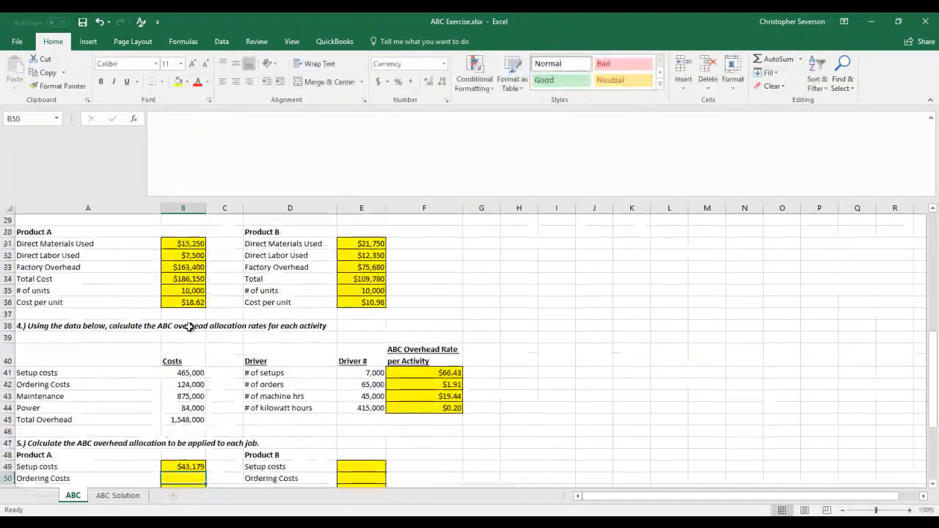
Calculate Product A's ordering cost allocation in B50 by multiplying the ordering rate by its number of orders, =F42*B16.
scroll(294, 455, down, 2)
text(=)
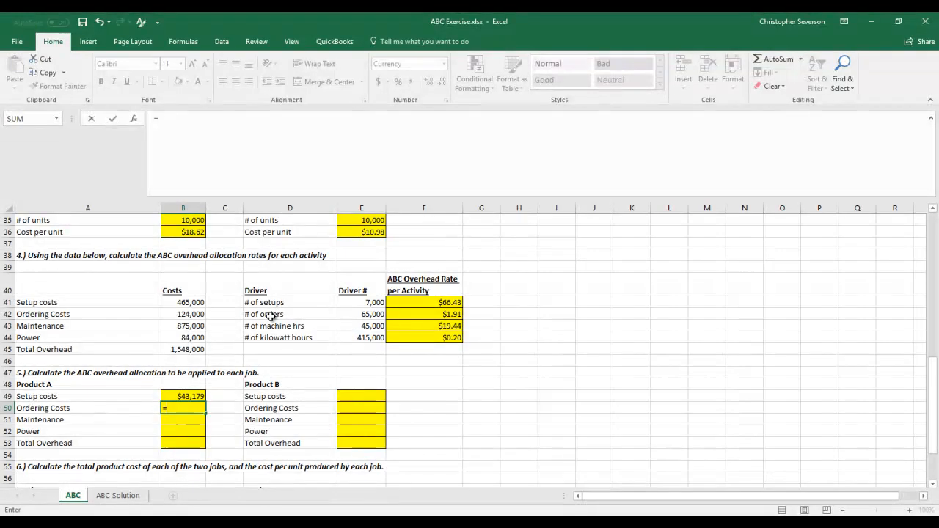
click(436, 314)
text(*)
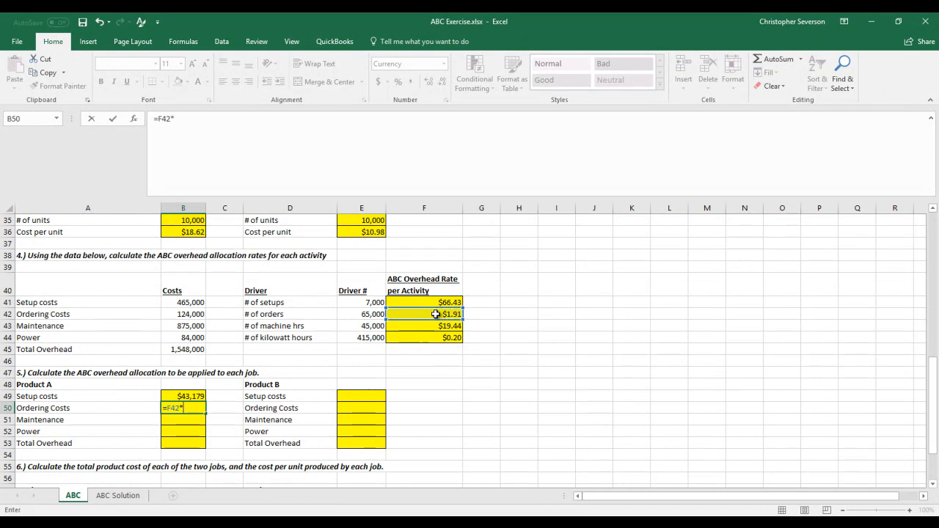
scroll(433, 317, up, 5)
scroll(301, 317, up, 4)
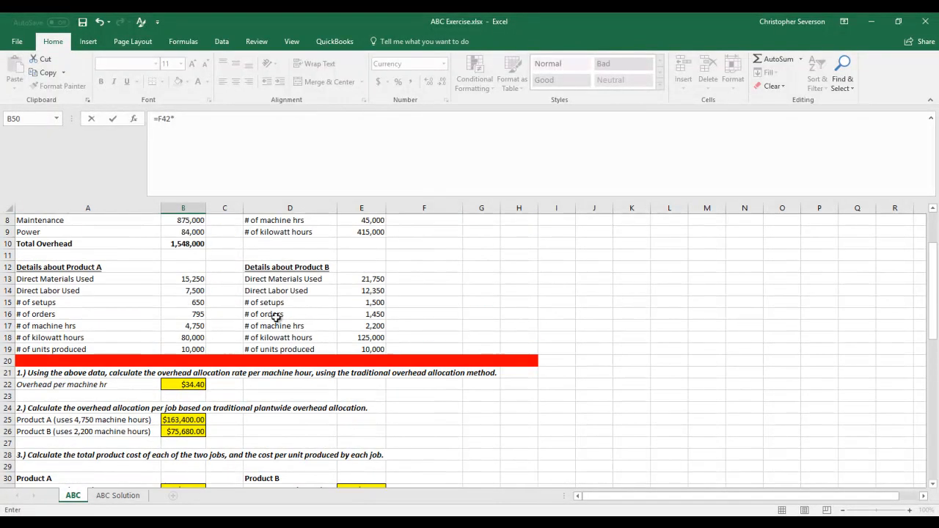
click(181, 315)
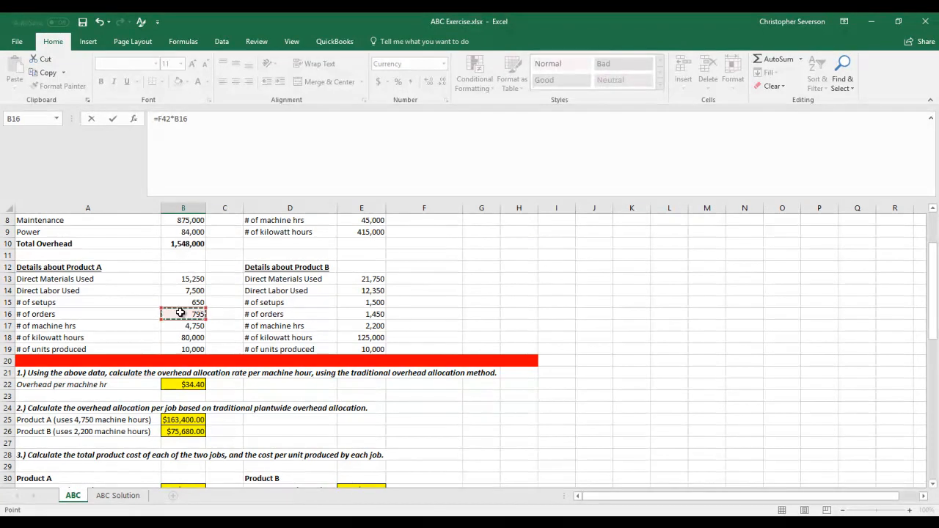
key(Return)
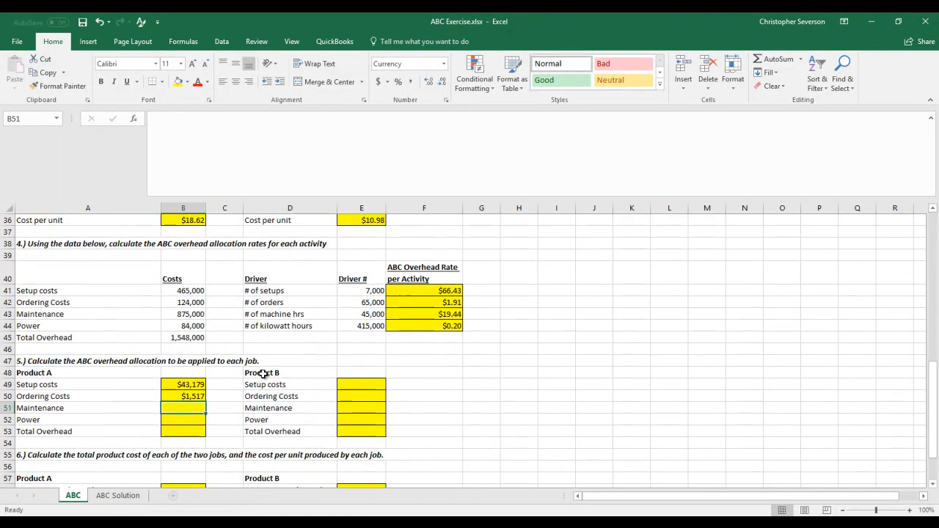
Calculate Product A's maintenance allocation in B51 by multiplying the maintenance rate by its machine hours, =F43*B17.
text(=)
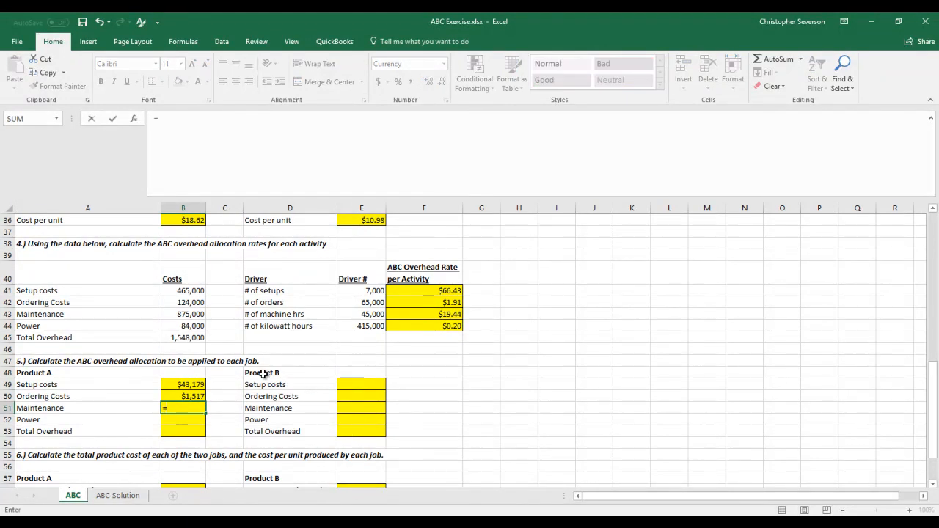
click(420, 312)
text(*)
scroll(472, 345, up, 5)
scroll(472, 345, up, 5)
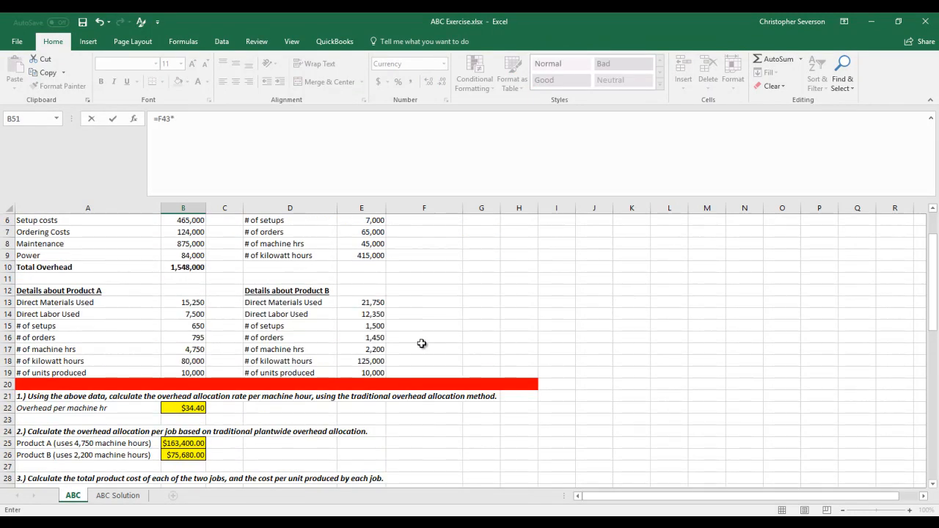
click(174, 350)
key(Return)
Calculate Product A's power allocation in B52 by multiplying the power rate by its kilowatt hours, =F44*B18.
scroll(191, 369, down, 3)
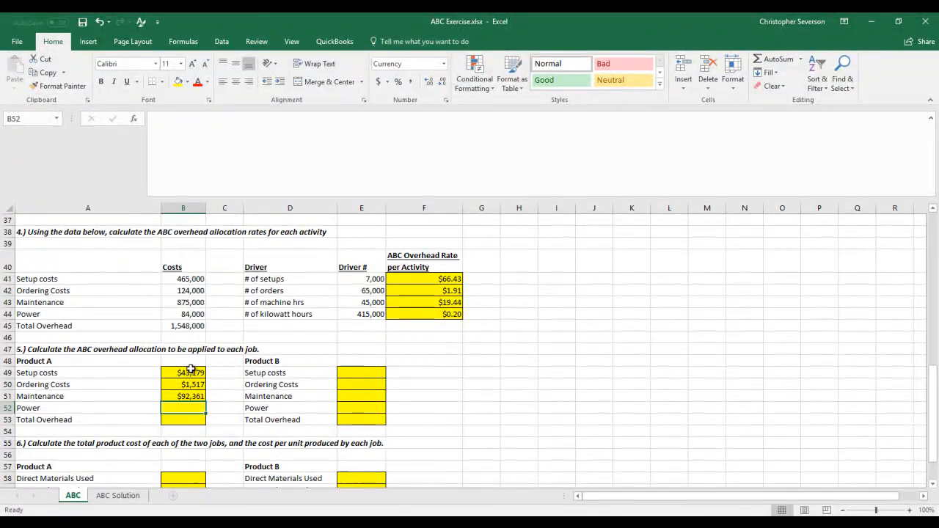
text(=)
click(433, 315)
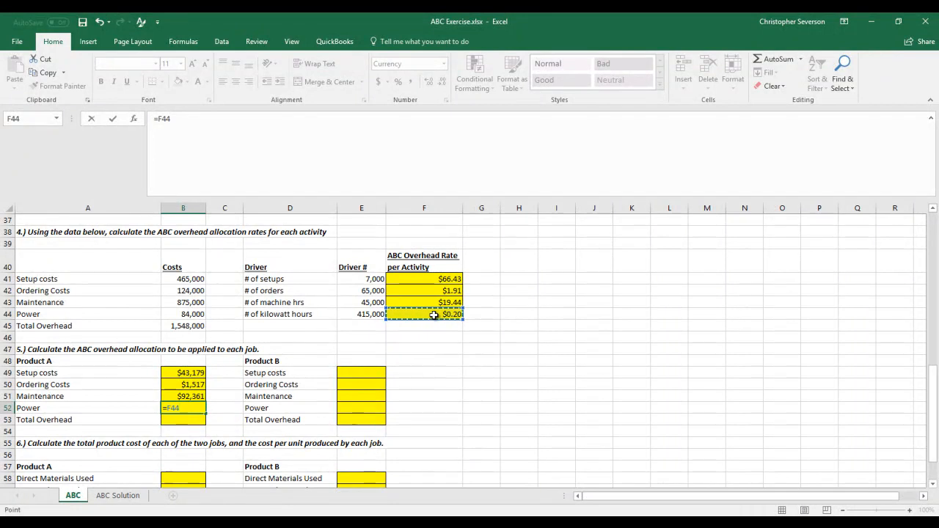
text(*)
scroll(433, 316, up, 10)
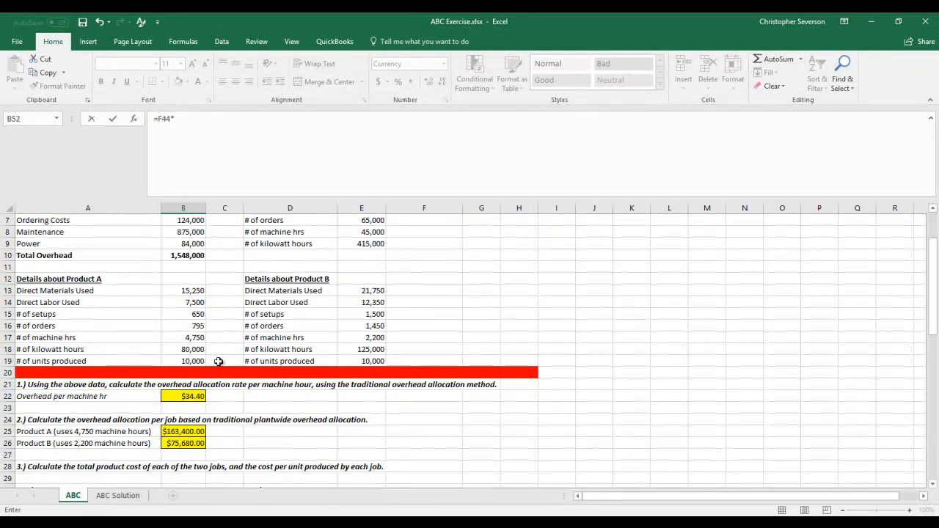
click(193, 349)
key(Return)
Total Product A's ABC overhead in B53 by summing its four activity allocations, =SUM(B49:B52).
scroll(204, 384, down, 1)
scroll(204, 384, down, 1)
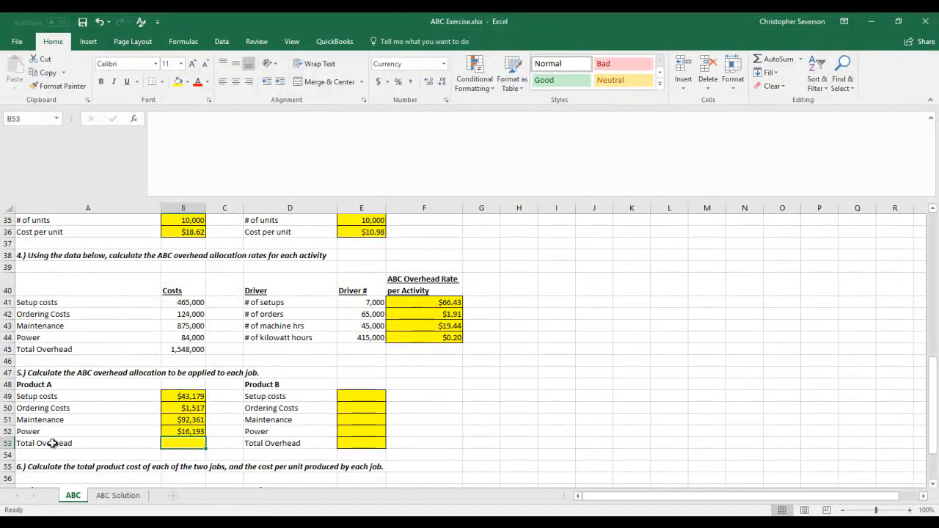
text(=sum()
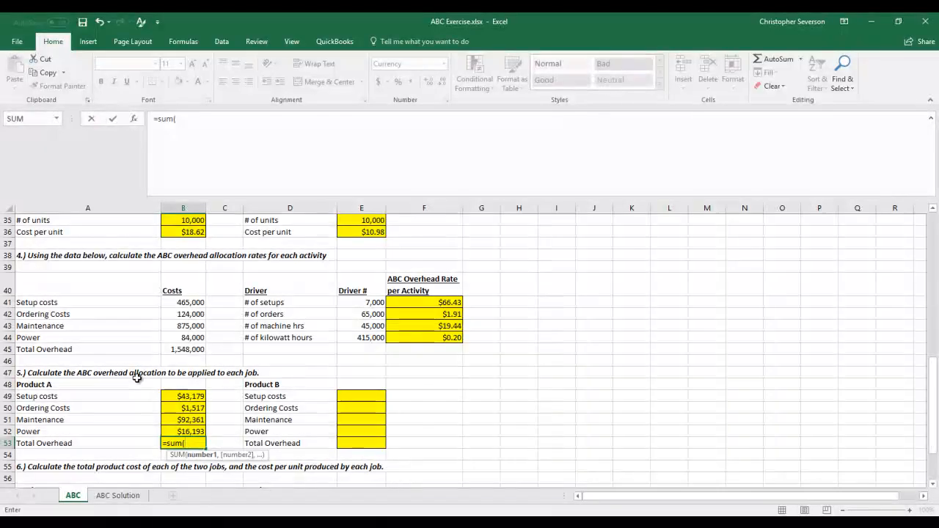
drag(183, 396, 188, 433)
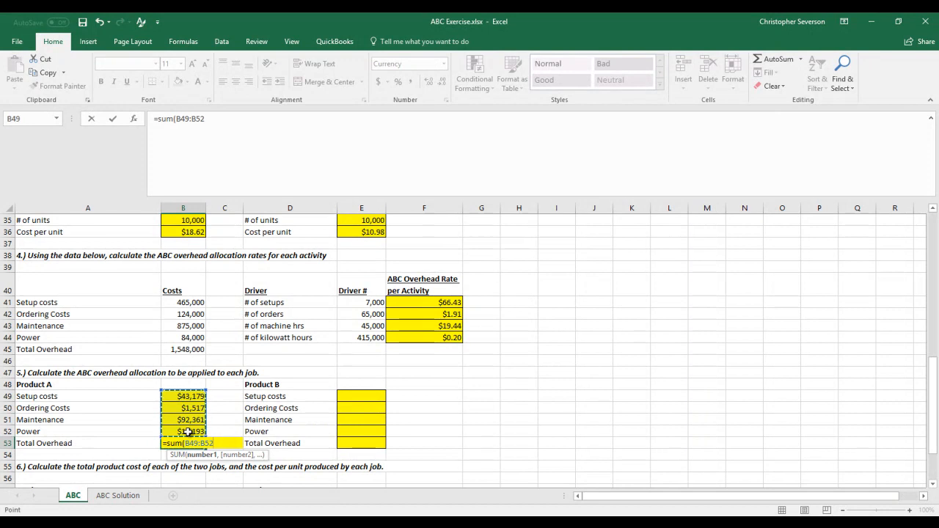
key(Return)
key(Up)
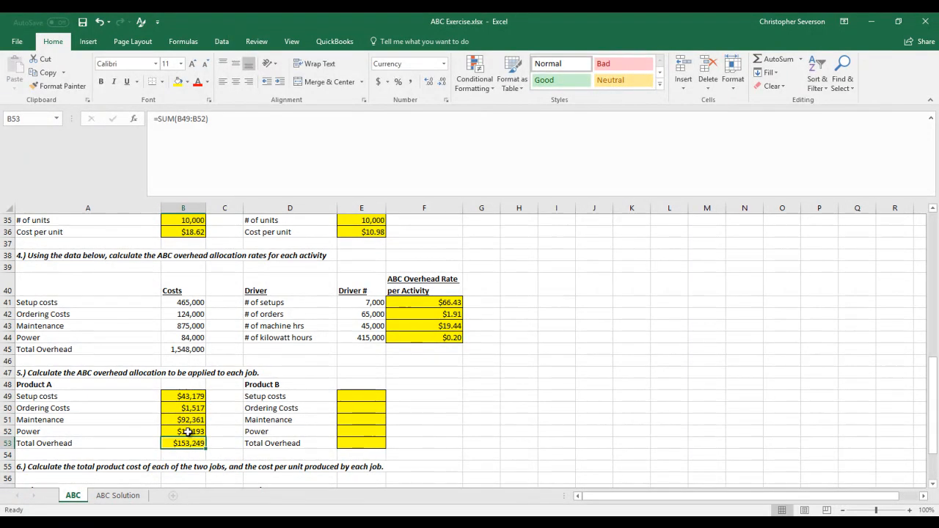
Calculate Product B's setup cost allocation in E49 by multiplying the setup rate by its number of setups, =F41*E15.
key(Right)
key(Right)
key(Right)
key(Up)
key(Up)
key(Up)
key(Up)
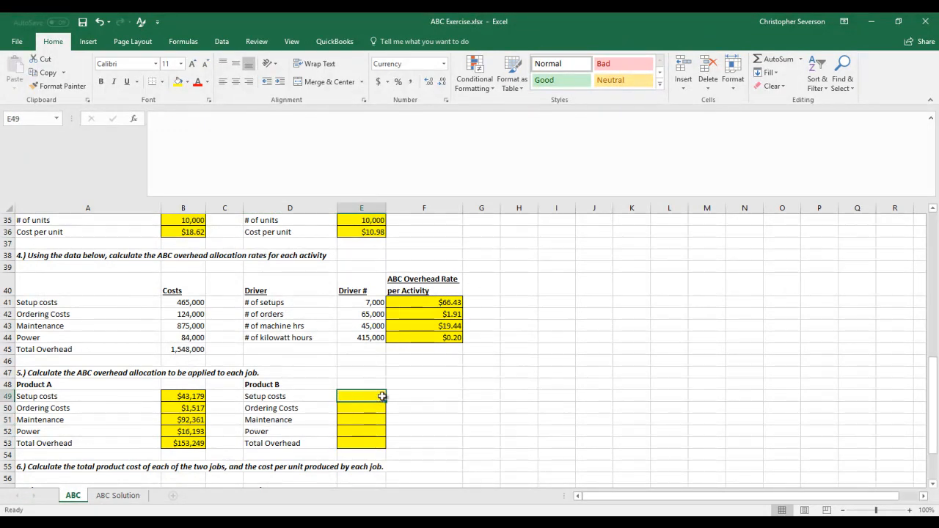
text(=)
click(444, 303)
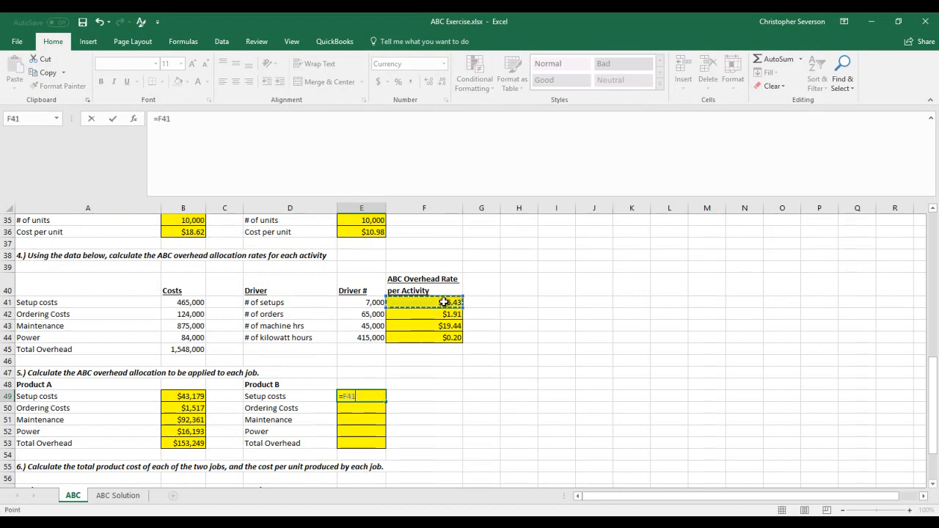
text(*)
scroll(444, 309, up, 6)
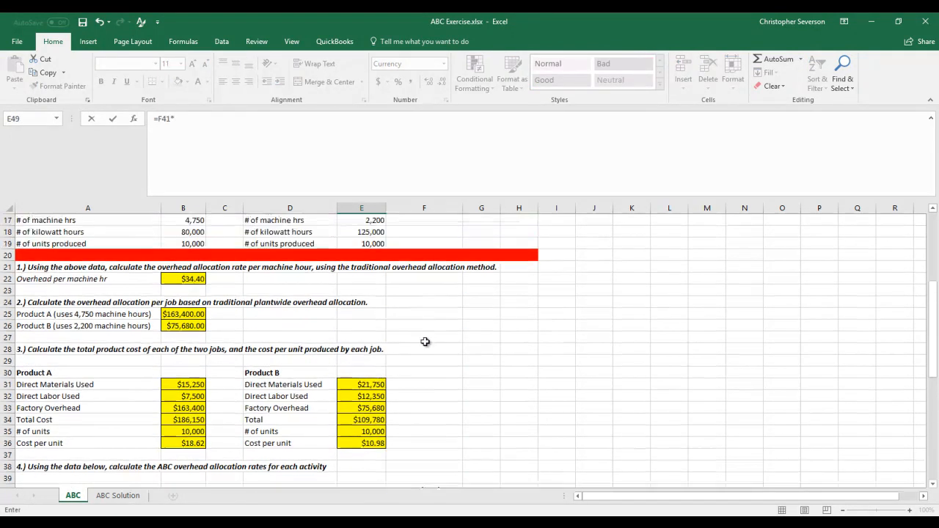
scroll(400, 394, up, 2)
scroll(400, 394, up, 1)
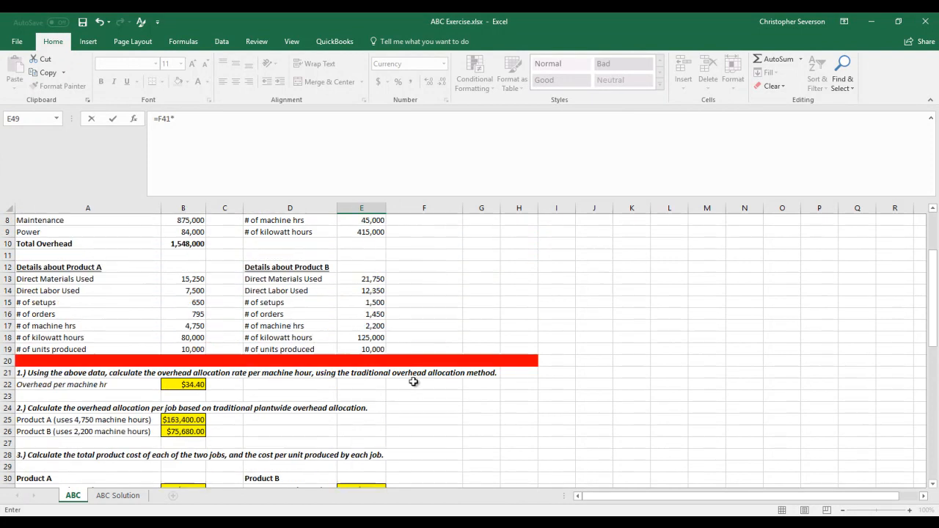
click(370, 302)
scroll(370, 301, down, 6)
key(Return)
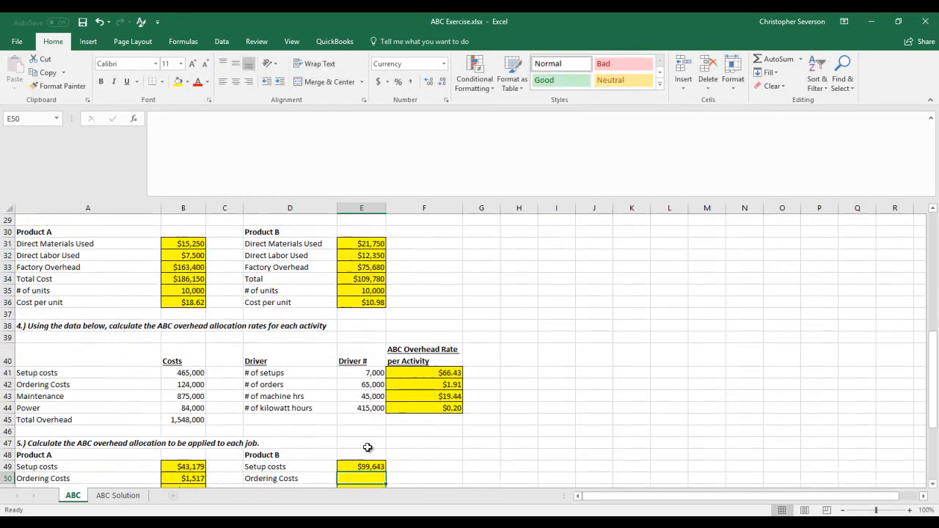
Calculate Product B's ordering cost allocation in E50 by multiplying the ordering rate by its number of orders, =F42*E16.
scroll(370, 302, down, 1)
text(=)
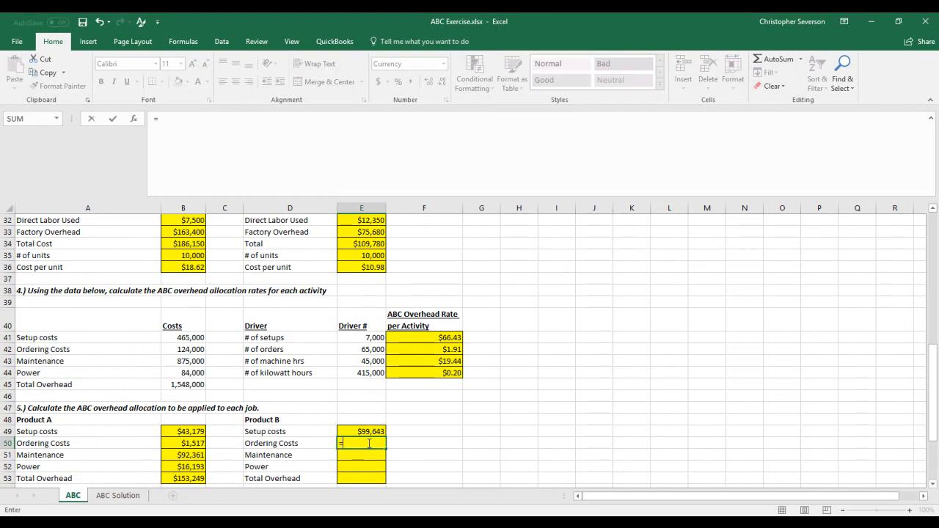
click(428, 351)
text(*)
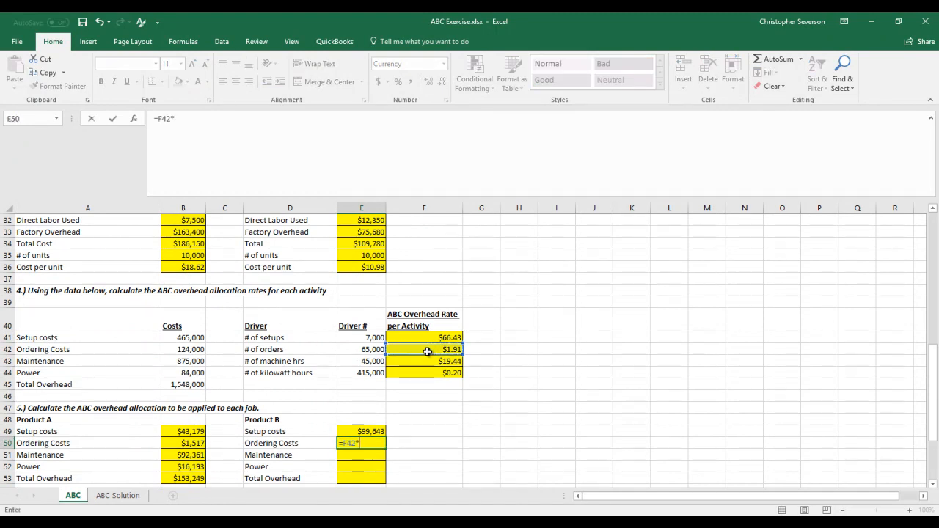
scroll(380, 359, up, 6)
scroll(381, 359, up, 2)
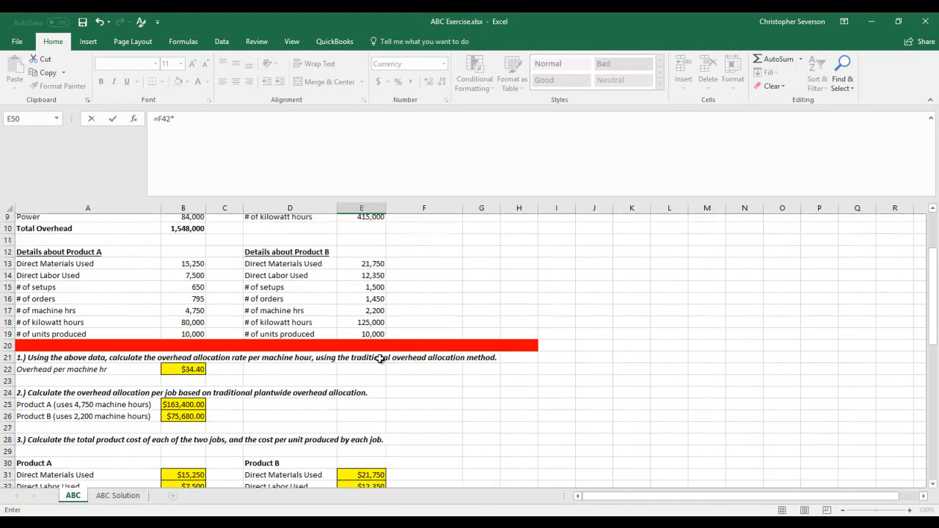
click(370, 314)
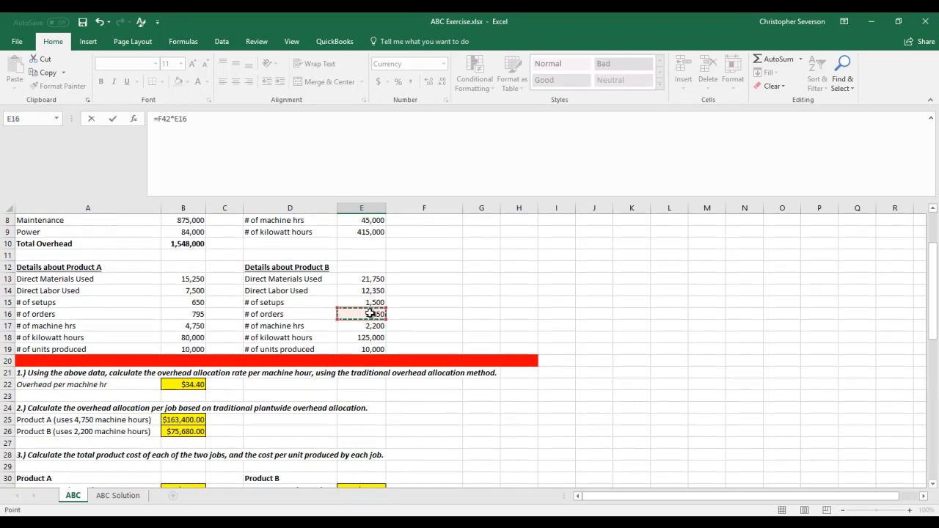
key(Return)
Calculate Product B's maintenance allocation in E51 by multiplying the maintenance rate by its machine hours, =F43*E17.
scroll(416, 354, down, 2)
scroll(416, 354, down, 2)
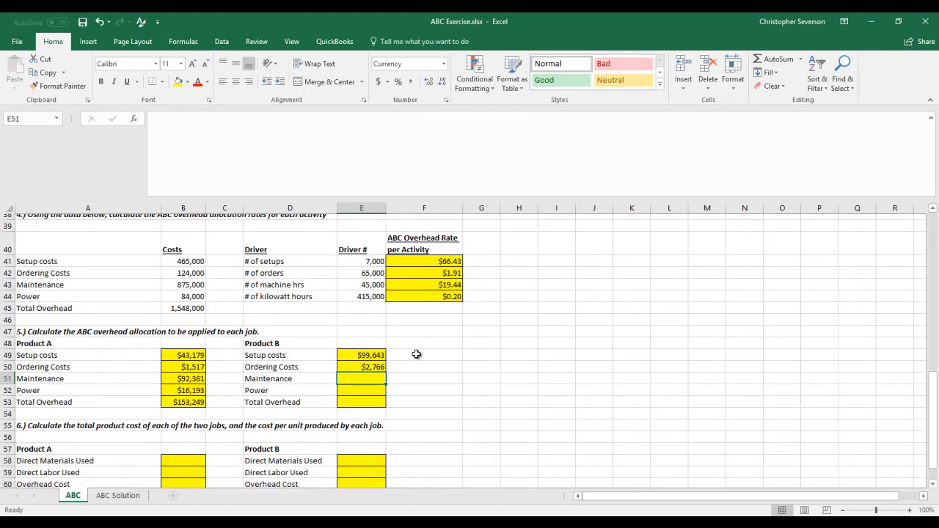
text(=)
click(425, 279)
text(*)
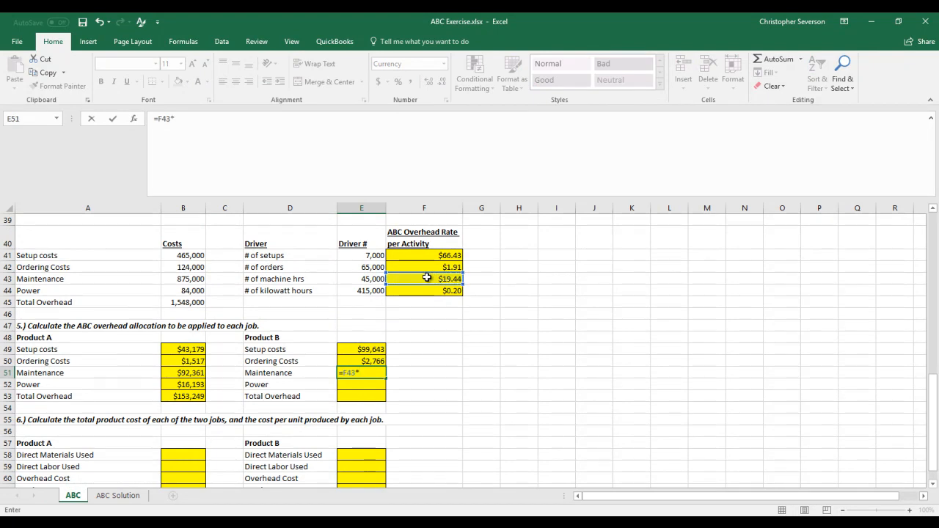
scroll(426, 278, up, 9)
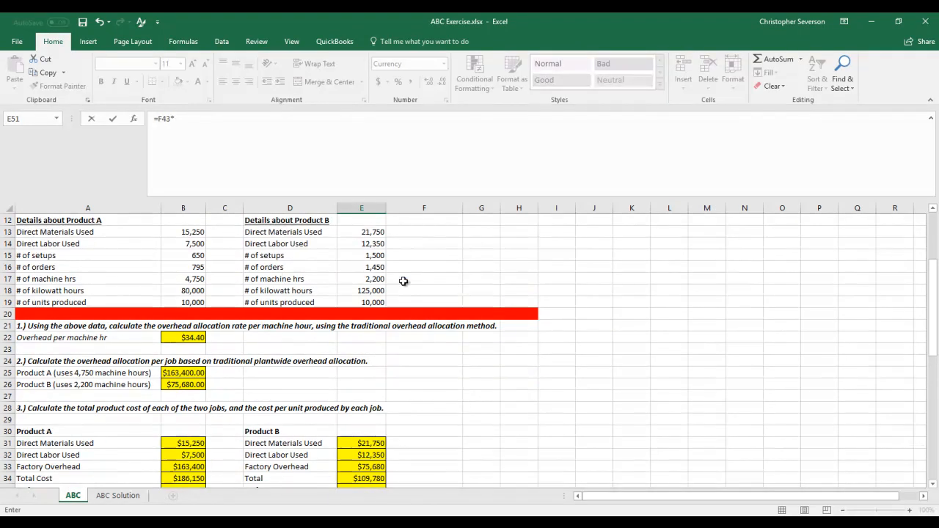
click(381, 276)
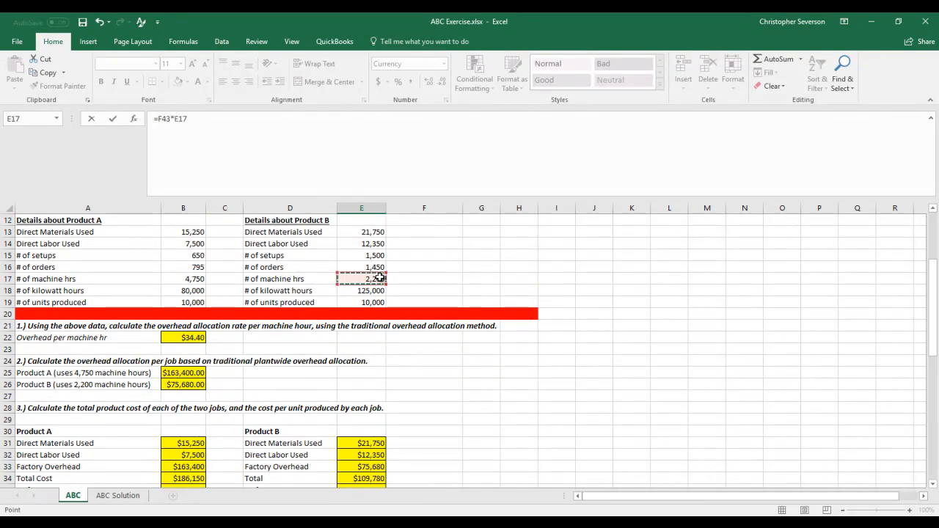
scroll(433, 323, down, 7)
key(Return)
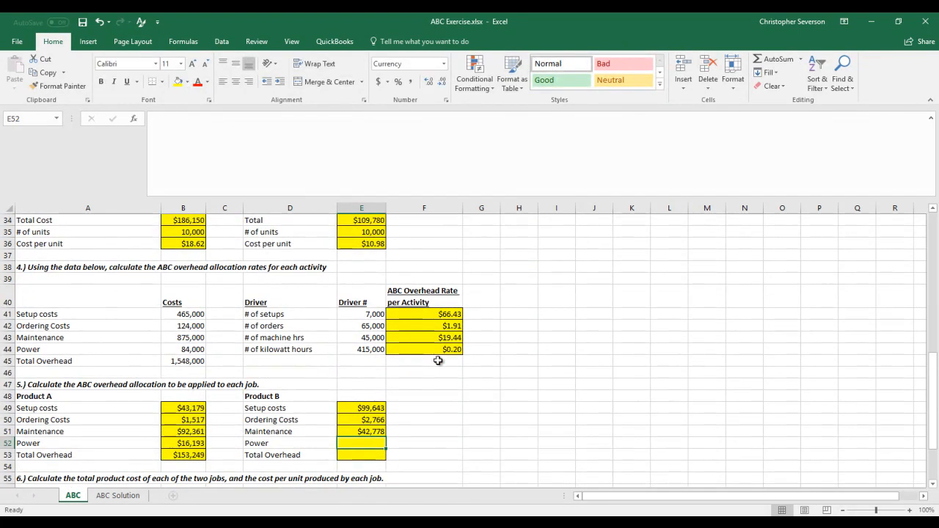
Calculate Product B's power allocation in E52 by multiplying the power rate by its kilowatt hours, =F44*E18.
text(=)
click(439, 349)
text(*)
scroll(438, 350, up, 7)
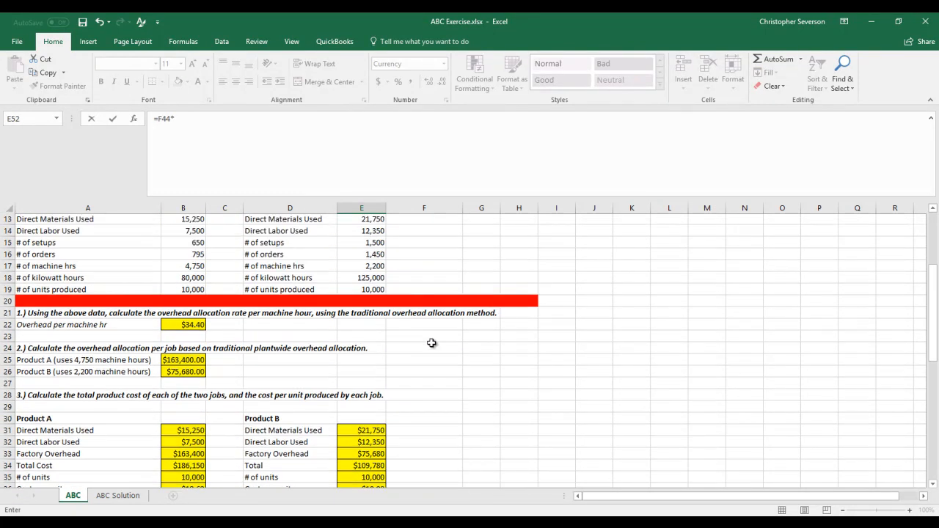
click(370, 279)
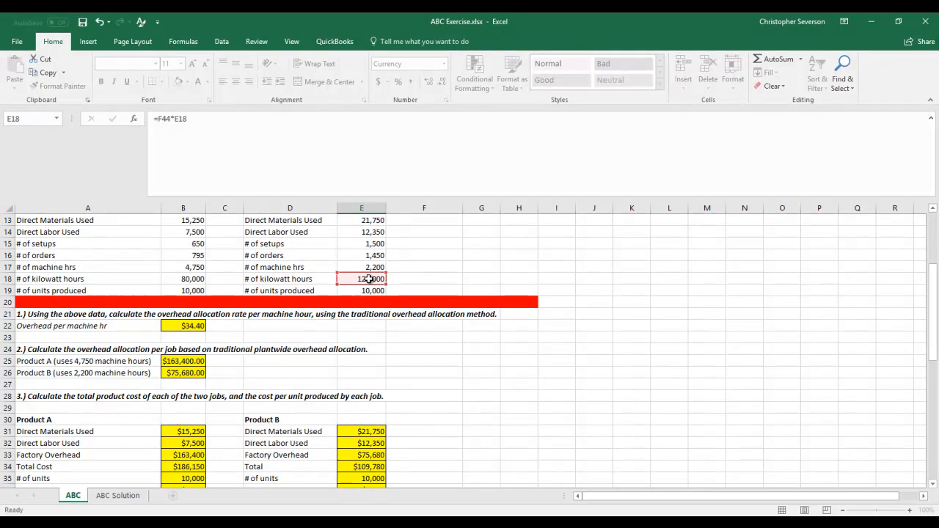
key(Return)
Total Product B's ABC overhead in E53 by summing its four activity allocations, =SUM(E49:E52).
scroll(414, 395, down, 1)
scroll(414, 394, down, 1)
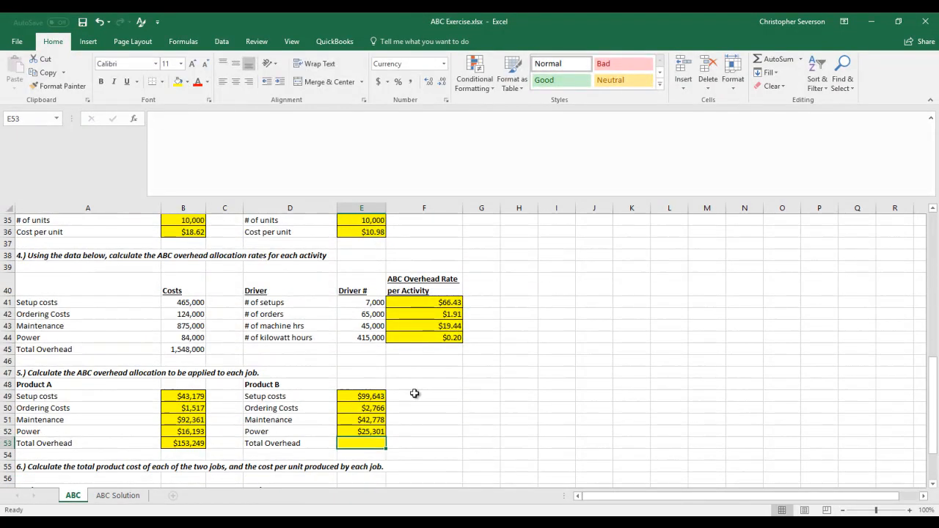
text(=sum()
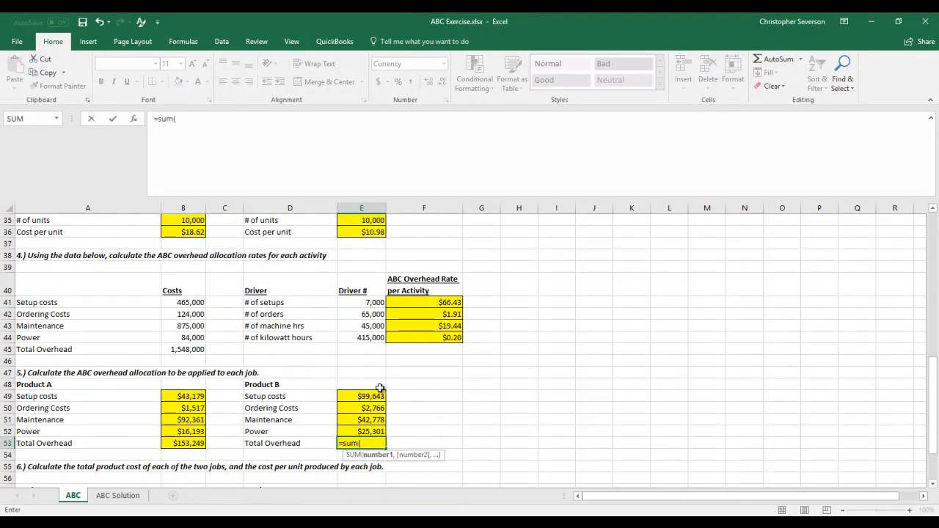
drag(366, 393, 373, 428)
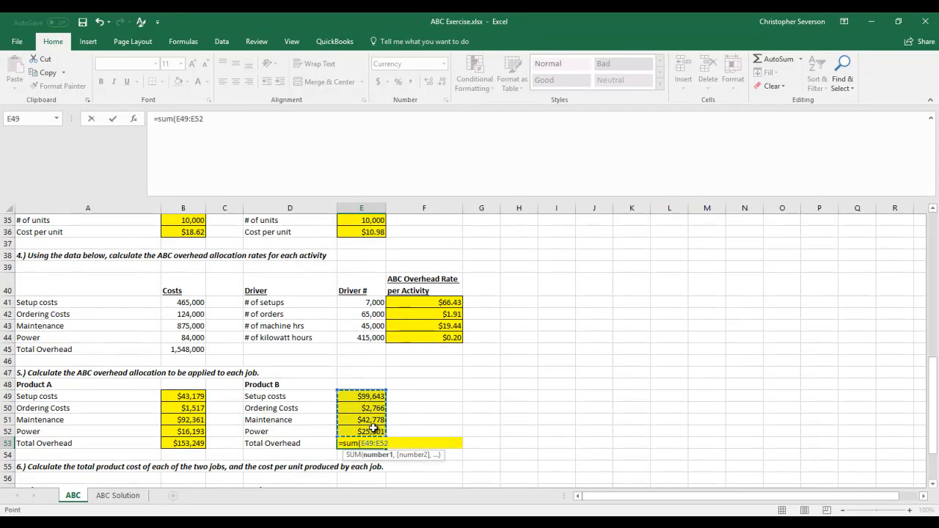
key(Return)
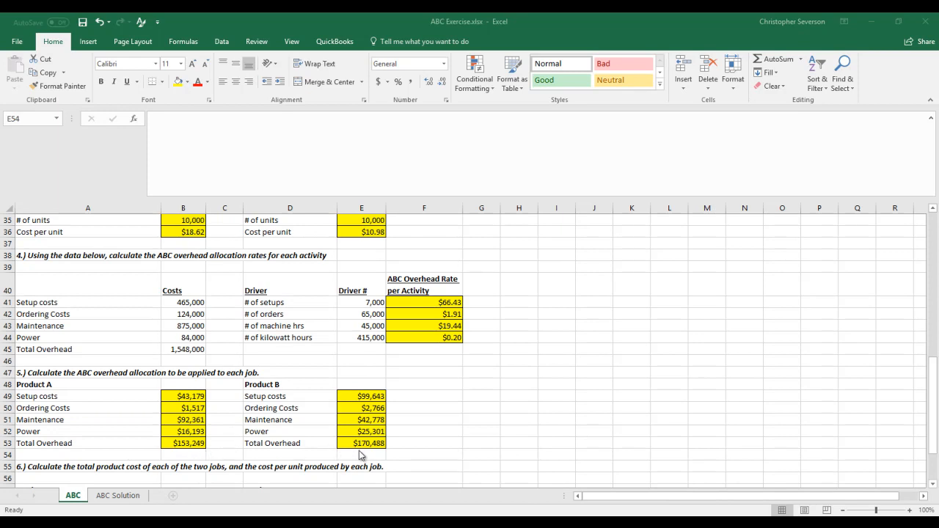
Compare the traditional overhead allocations of Products A and B in B25 and B26 with their ABC overhead totals in section 5.
scroll(258, 429, up, 4)
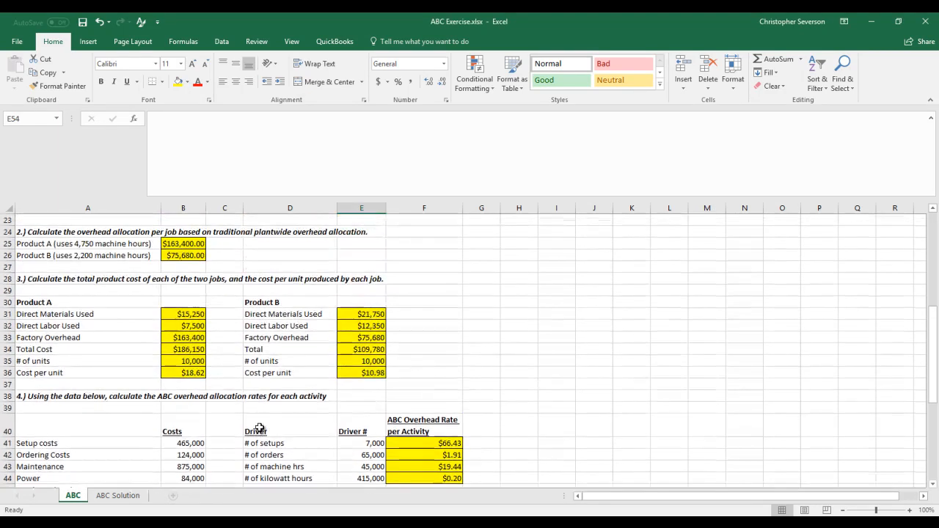
scroll(258, 430, up, 1)
click(157, 284)
click(190, 280)
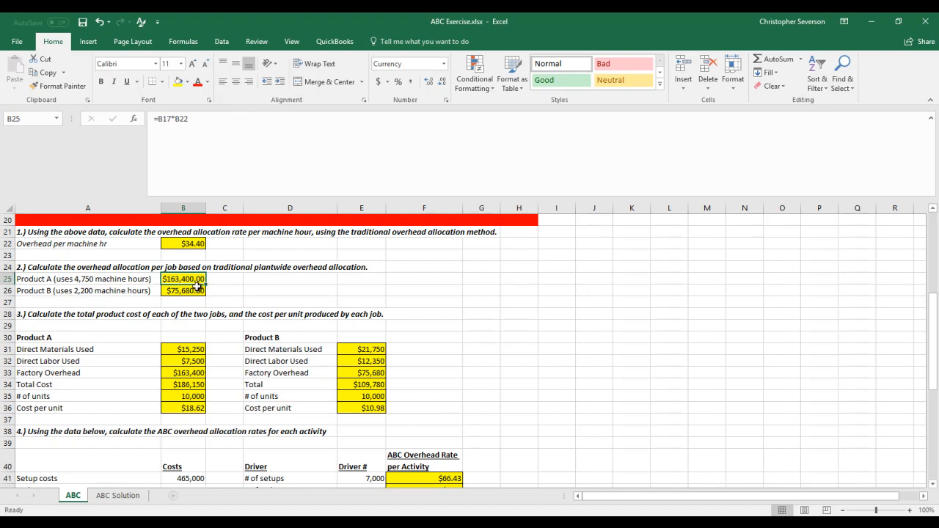
click(197, 292)
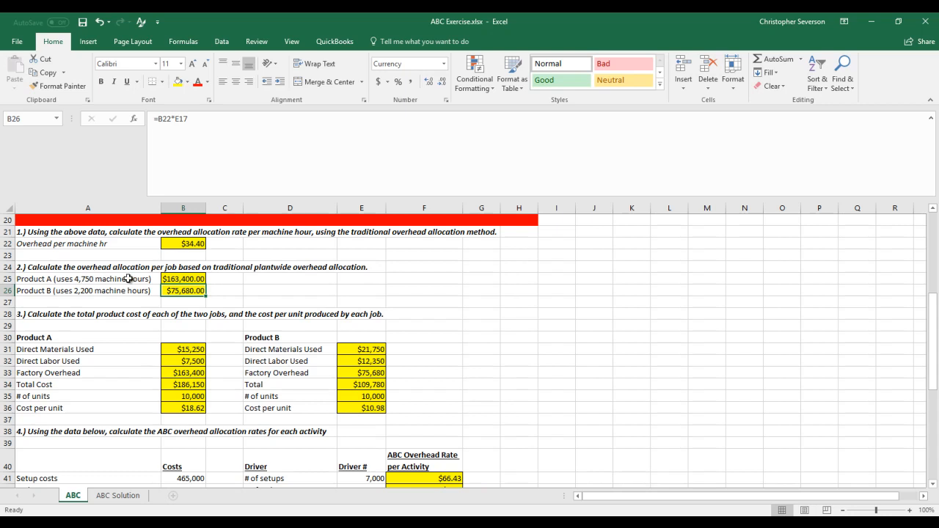
scroll(128, 279, down, 6)
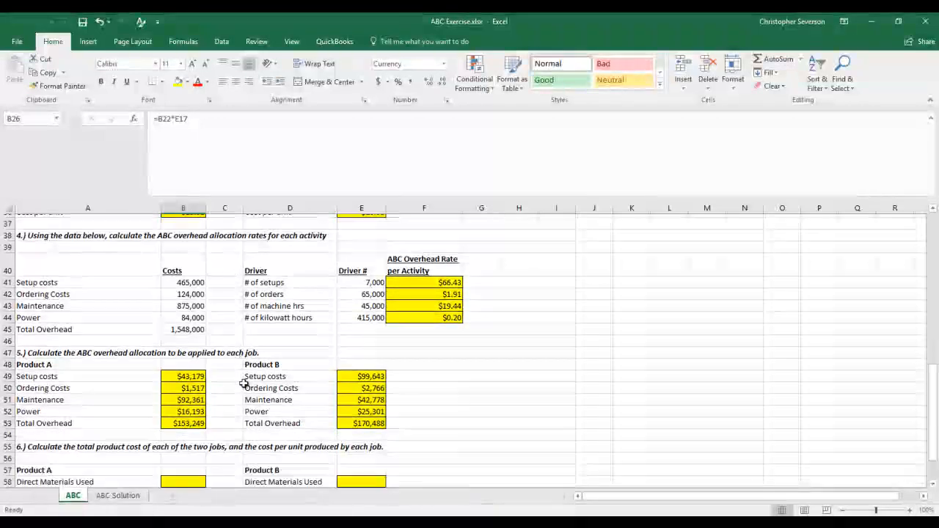
Bring Product A's direct materials into B58 of section 6 by referencing the product details, =B13.
scroll(245, 389, down, 2)
scroll(247, 401, down, 1)
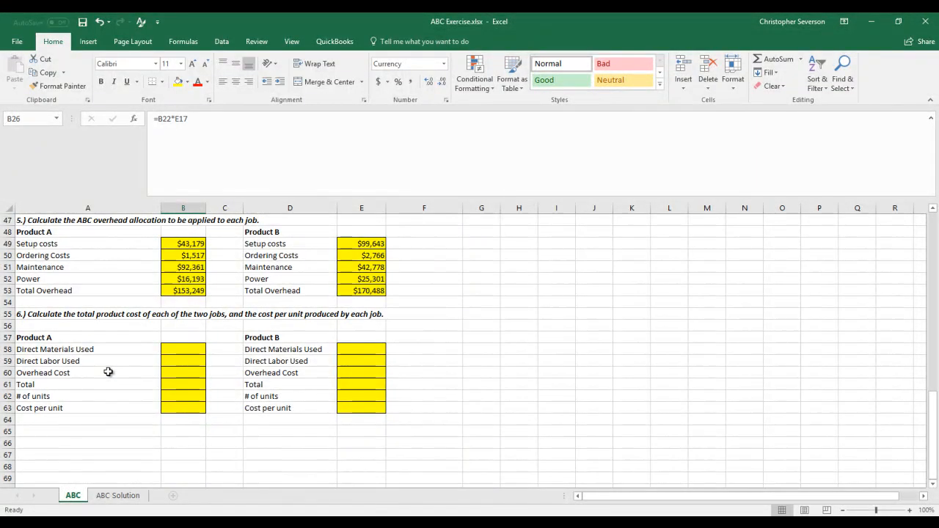
click(184, 352)
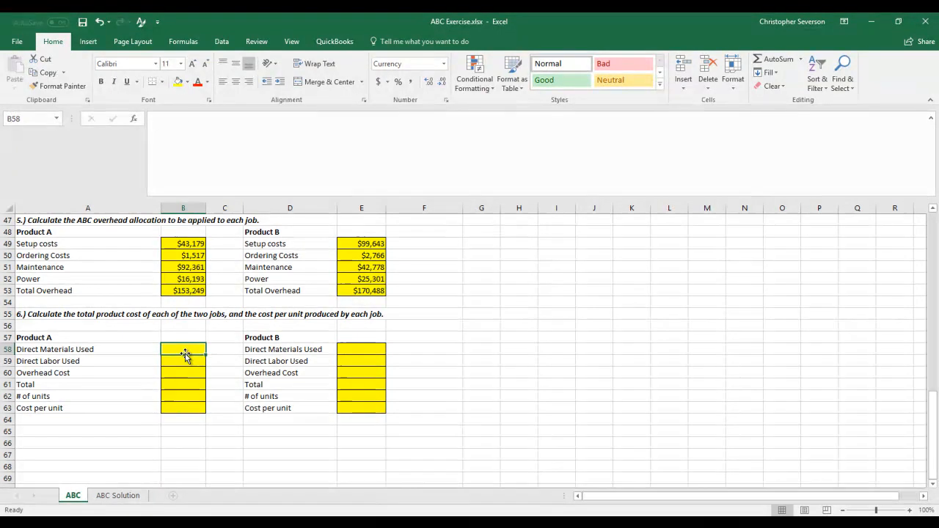
text(=)
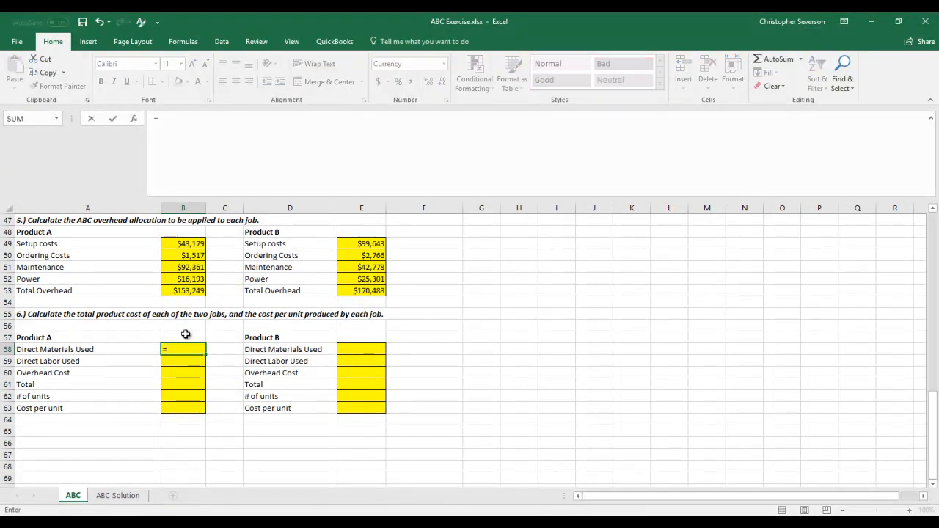
scroll(189, 343, up, 5)
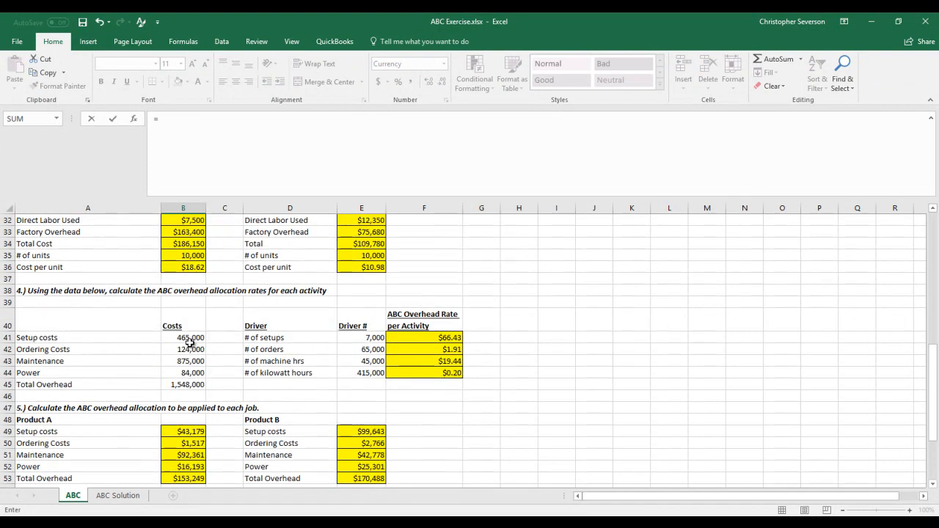
scroll(189, 343, up, 9)
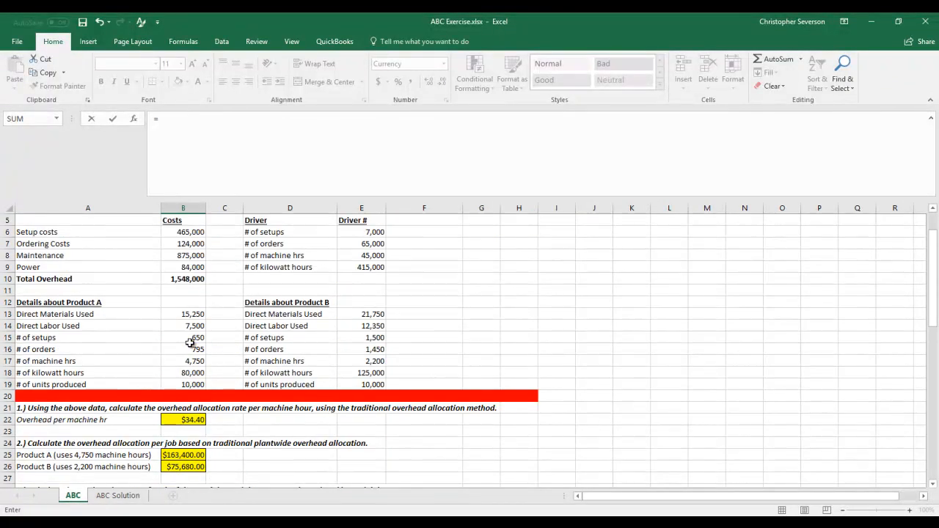
click(196, 314)
key(Return)
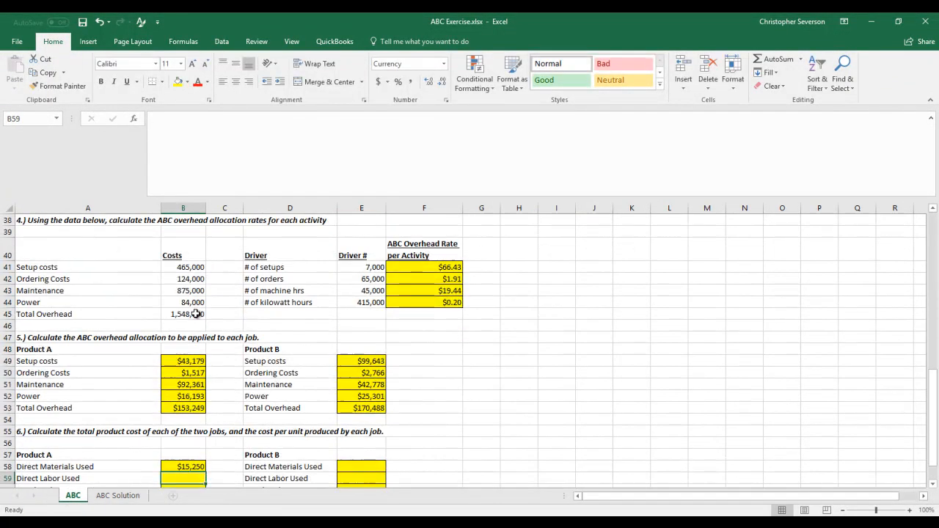
Bring Product A's direct labor into B59 by referencing the product details, =B14.
text(=)
scroll(196, 315, up, 12)
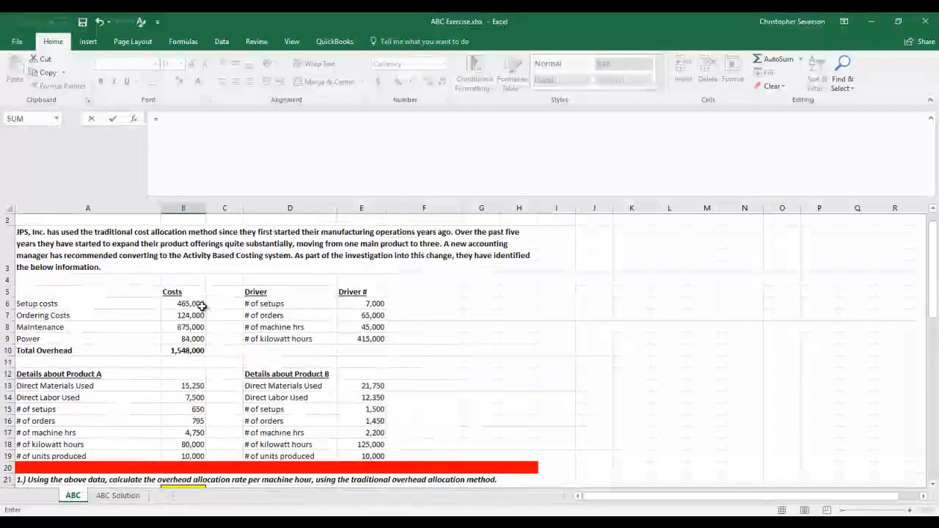
click(192, 400)
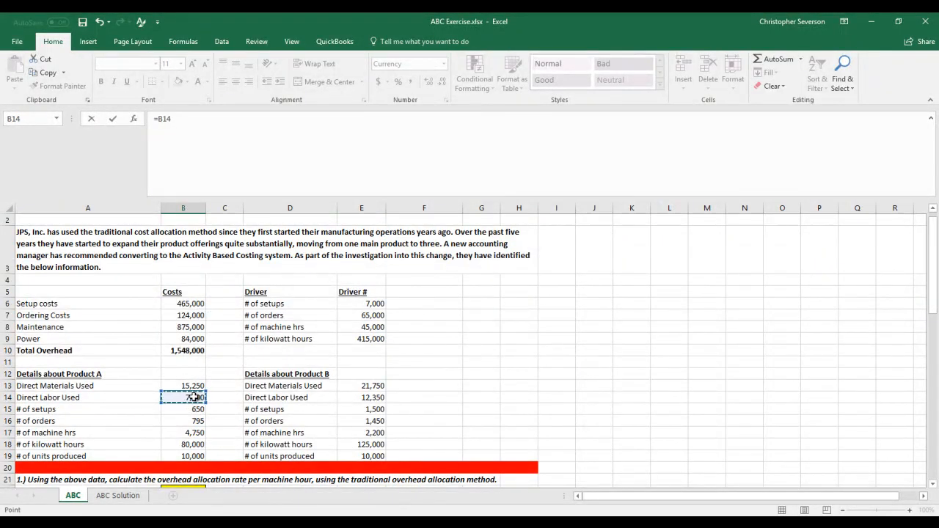
key(Return)
Bring Product B's direct materials into E58 by referencing the product details, =E13.
key(Up)
key(Up)
key(Right)
key(Right)
key(Right)
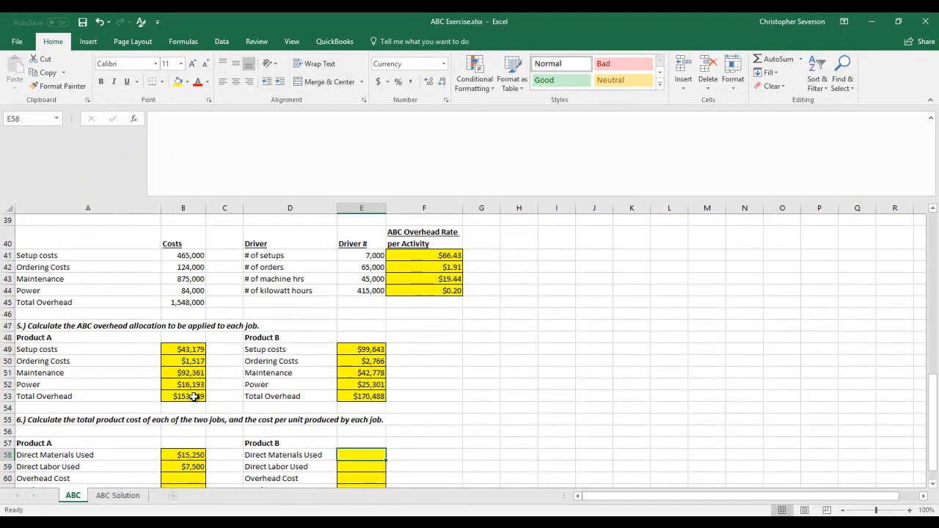
text(=)
scroll(193, 411, up, 11)
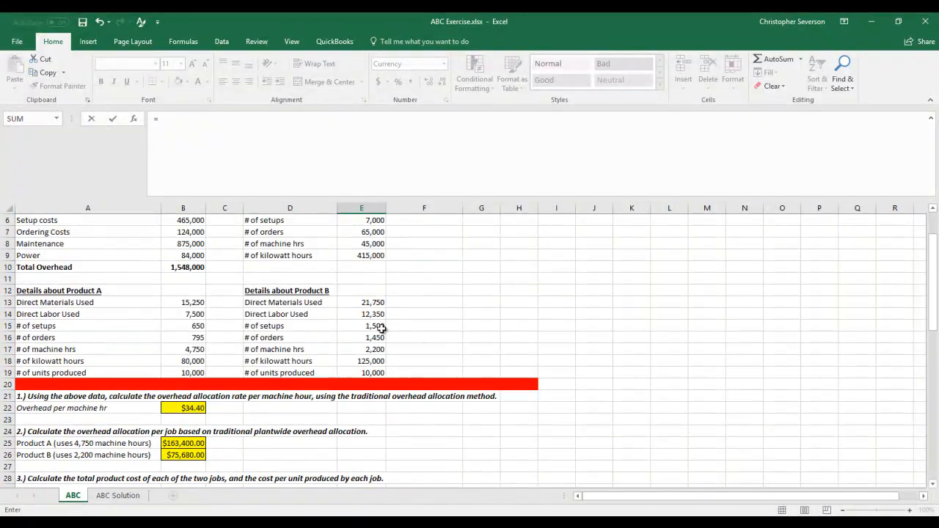
click(373, 303)
key(Return)
Bring Product B's direct labor into E59 by referencing the product details, =E14.
text(=)
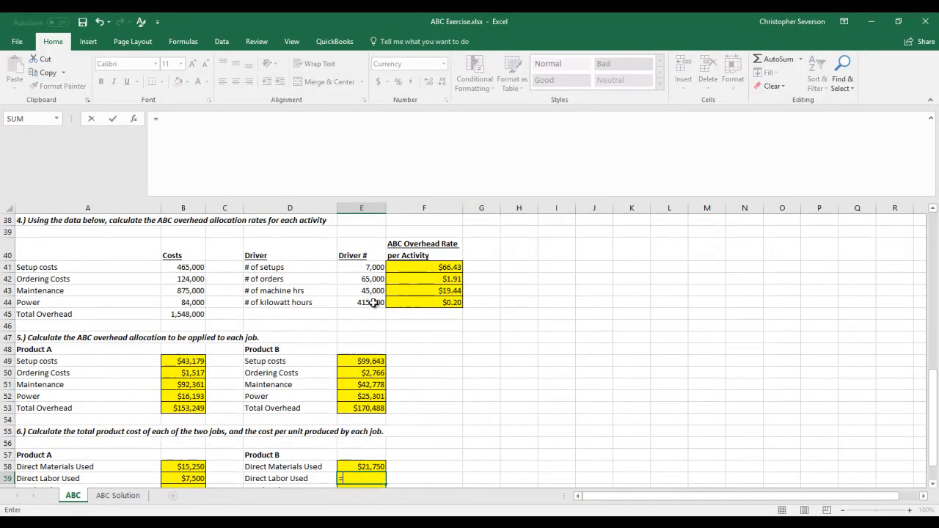
scroll(373, 302, up, 11)
click(373, 326)
key(Return)
Fill Product A's overhead cost in B60 with its ABC overhead total from section 5, =B53.
scroll(253, 396, down, 3)
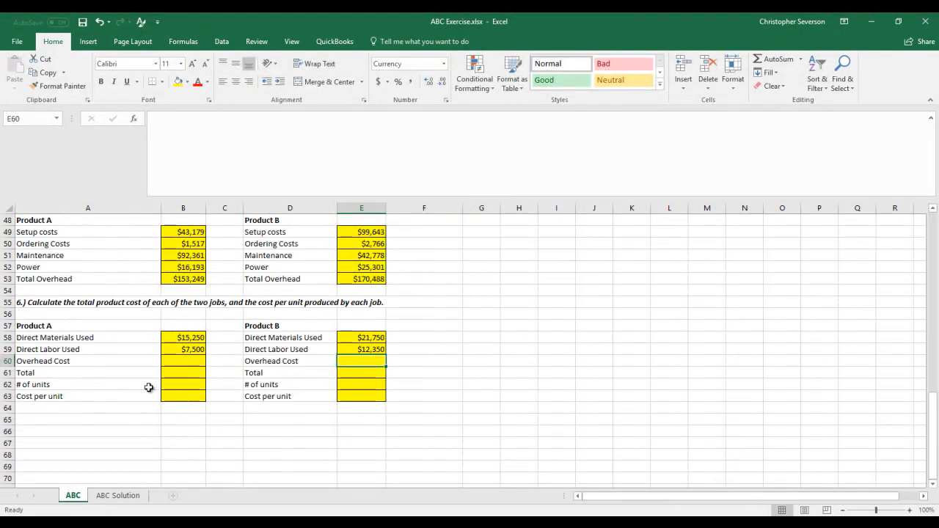
drag(29, 361, 339, 359)
click(179, 359)
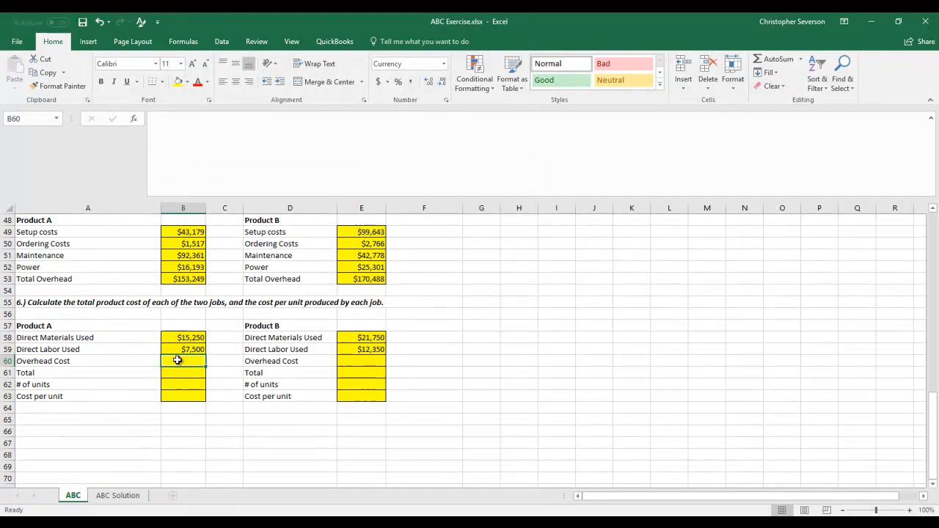
click(194, 279)
key(Right)
key(Right)
key(Right)
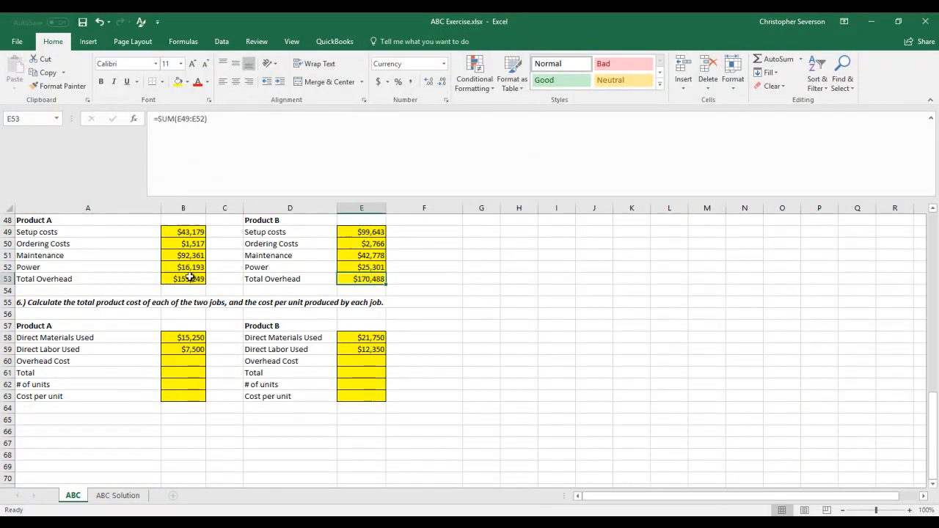
click(170, 362)
text(=)
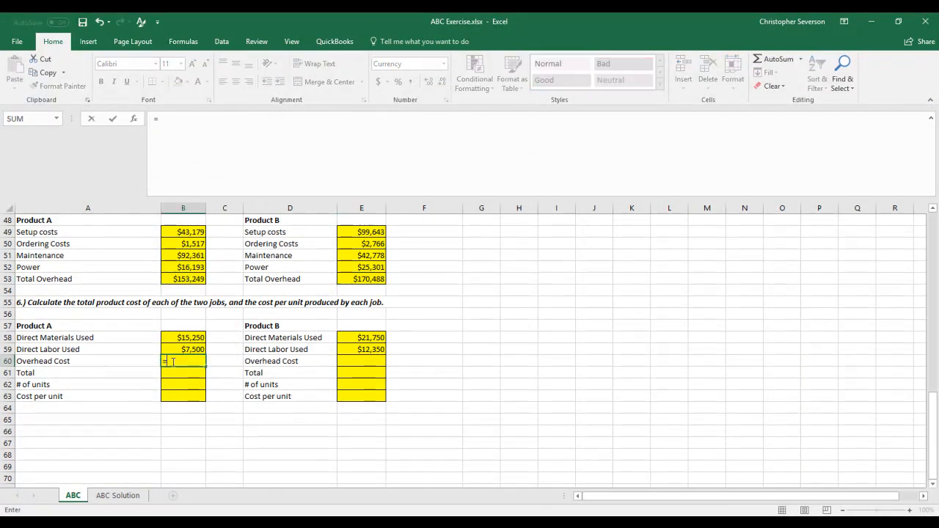
key(Up)
key(Up)
key(Up)
key(Up)
key(Up)
key(Up)
key(Up)
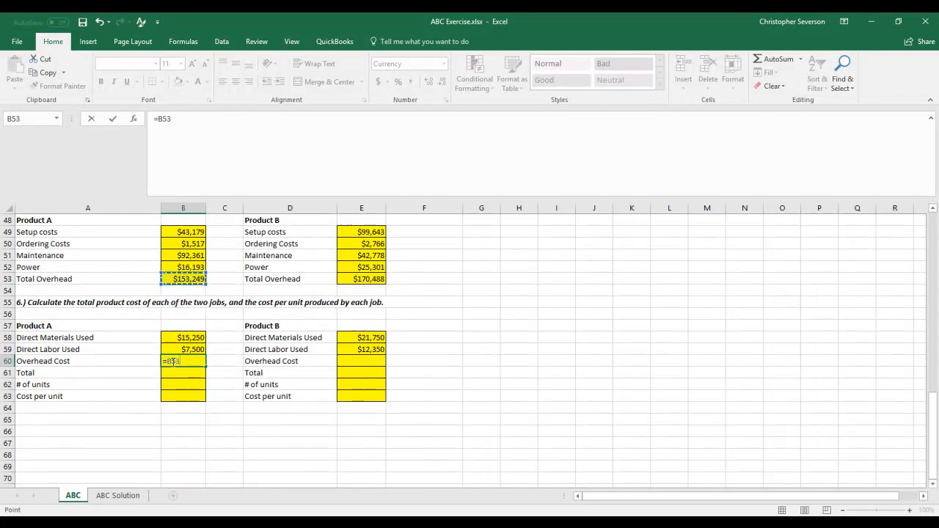
key(ctrl+Return)
Fill Product B's overhead cost in E60 with its ABC overhead total from section 5, =E53.
key(Right)
key(Right)
key(Right)
text(=)
key(Up)
key(Up)
key(Up)
key(Up)
key(Up)
key(Up)
key(Up)
key(ctrl+Return)
Total Product A's ABC product cost in B61 by summing materials, labor and overhead, =SUM(B58:B60).
key(Left)
key(Left)
key(Down)
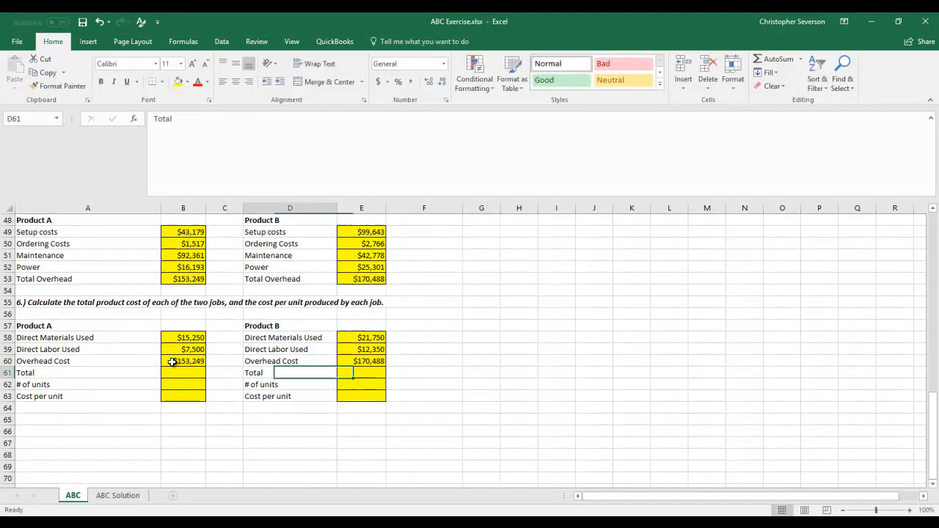
key(Left)
text(=sum()
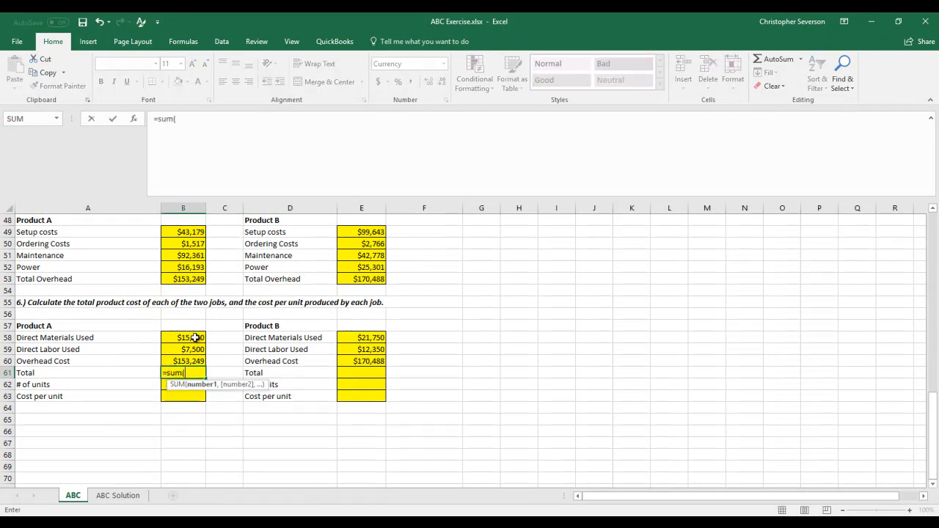
drag(200, 336, 197, 361)
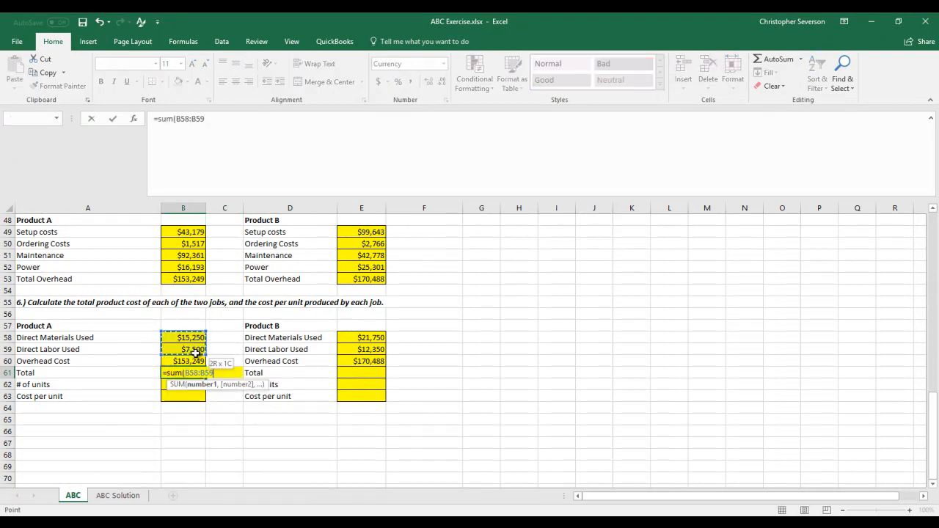
key(ctrl+Return)
Total Product B's ABC product cost in E61 by summing materials, labor and overhead, =SUM(E58:E60).
key(Right)
key(Right)
key(Right)
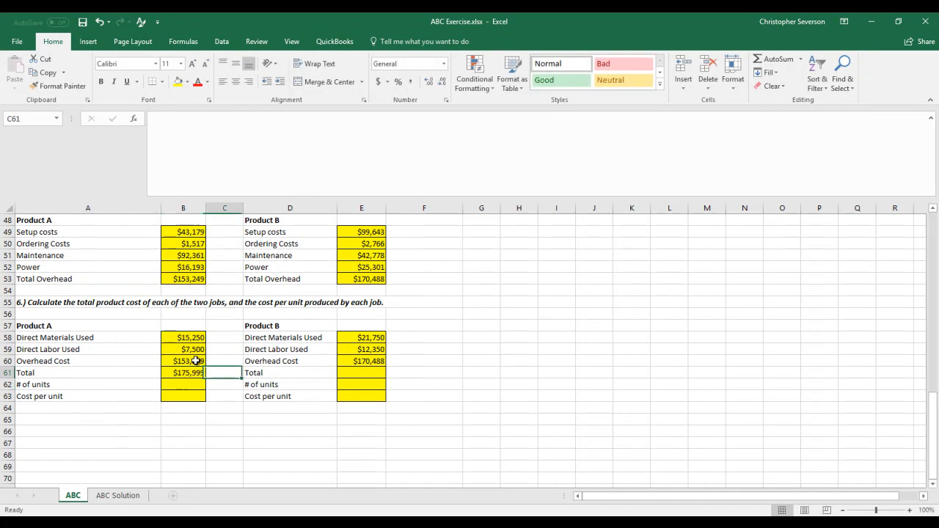
text(=sum()
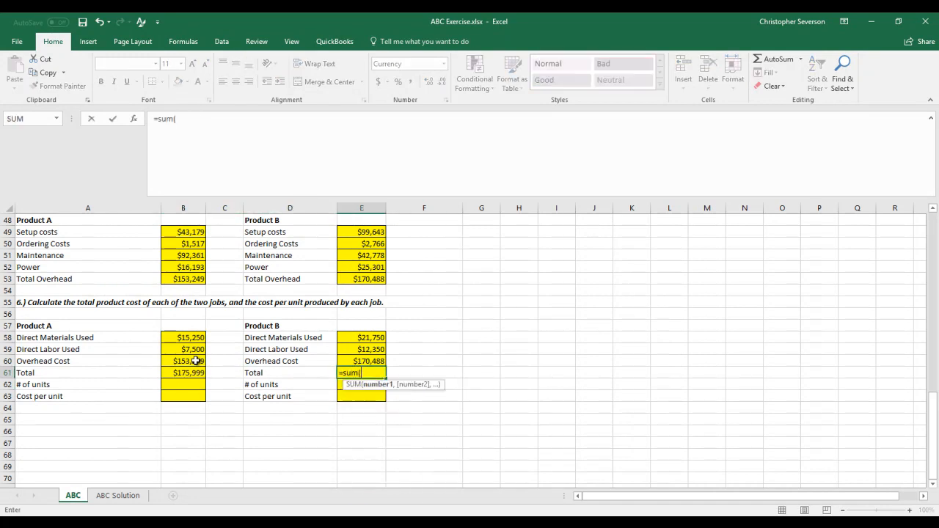
drag(367, 335, 366, 356)
key(Return)
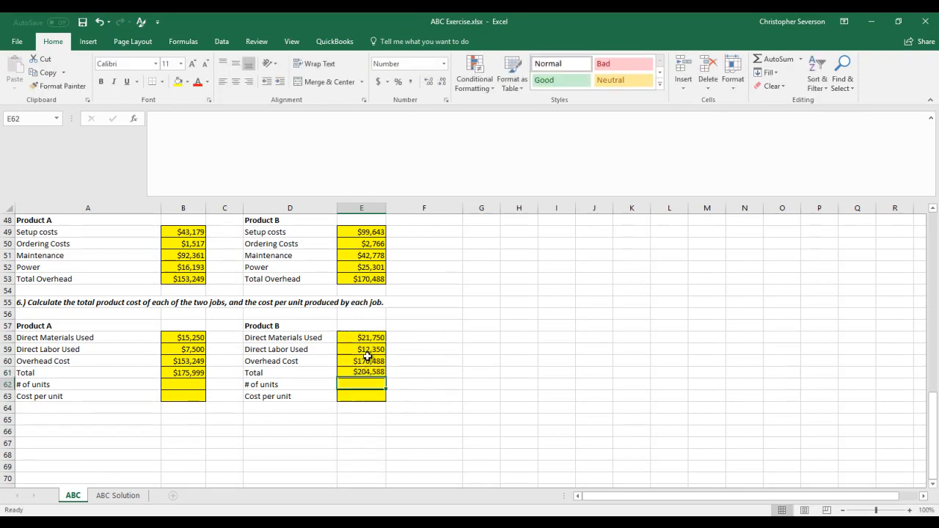
Compare the ABC product cost totals with the traditional total costs of Products A and B in B34 and E34.
key(Left)
key(Left)
key(Left)
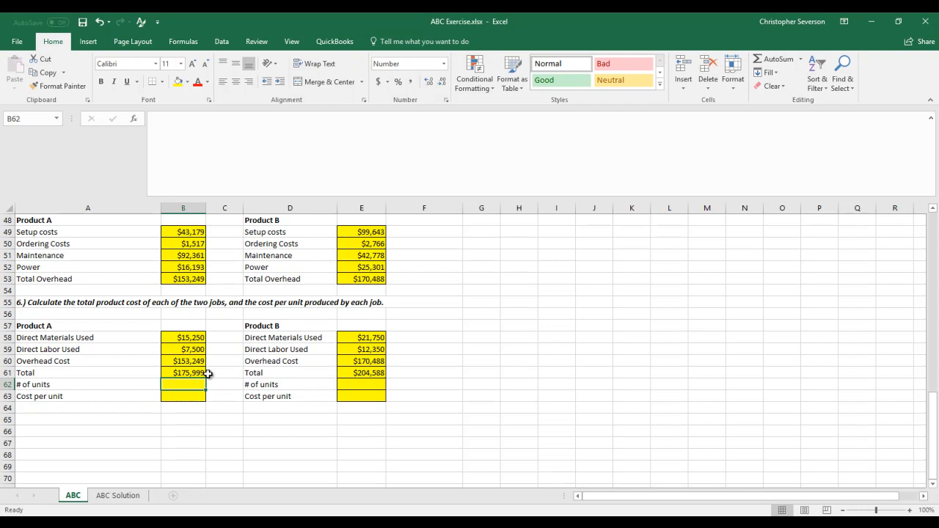
scroll(208, 374, up, 12)
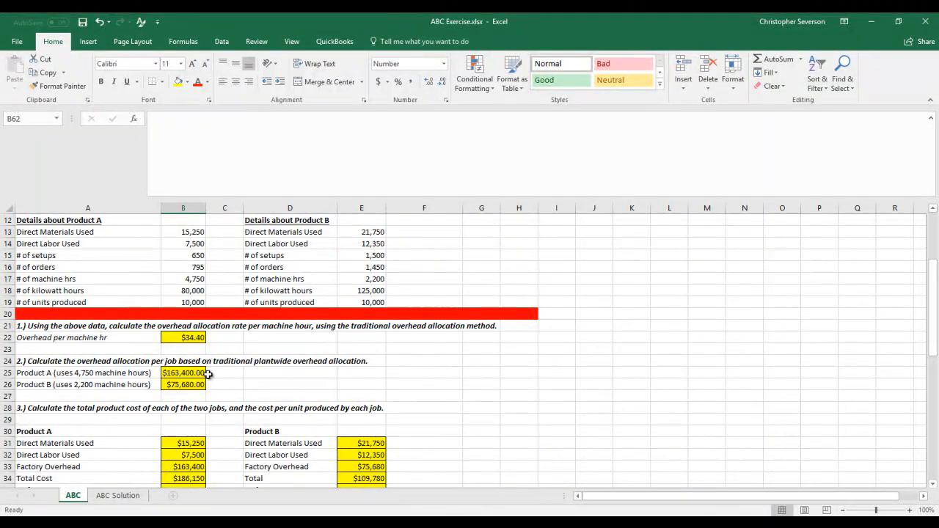
scroll(209, 374, down, 2)
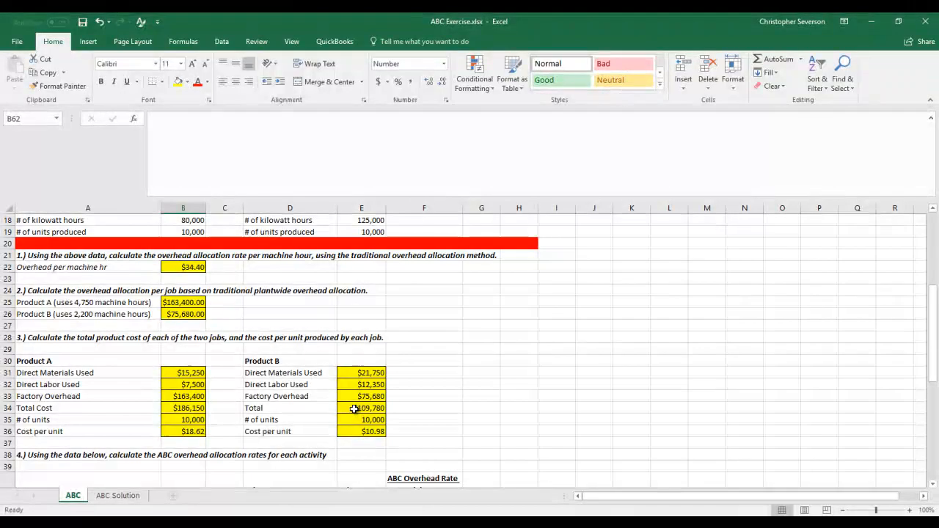
click(355, 409)
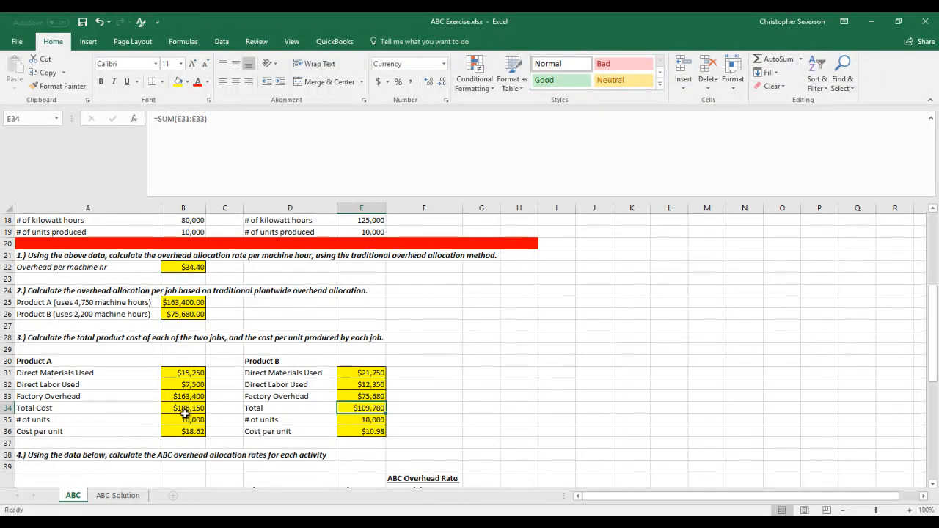
scroll(186, 416, down, 6)
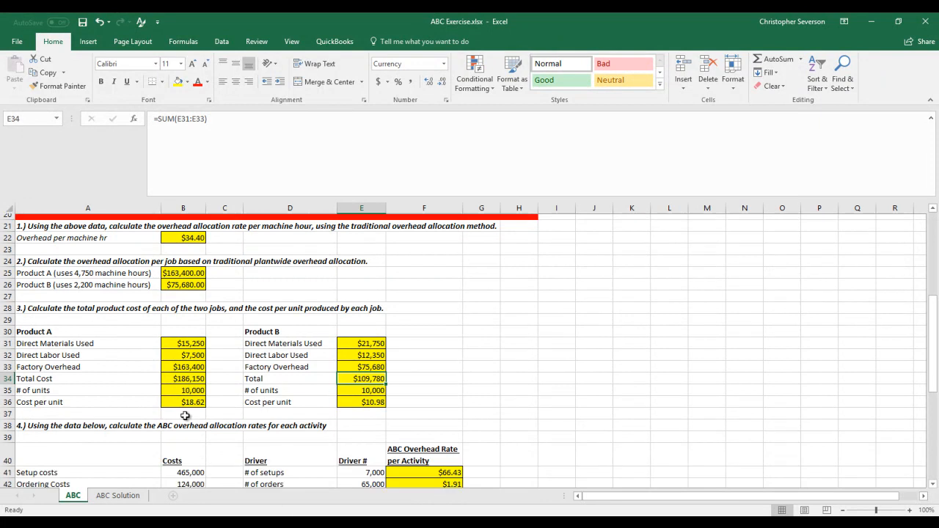
scroll(186, 415, down, 3)
Enter 10,000 as the number of units for Product A in B62 and Product B in E62.
click(186, 419)
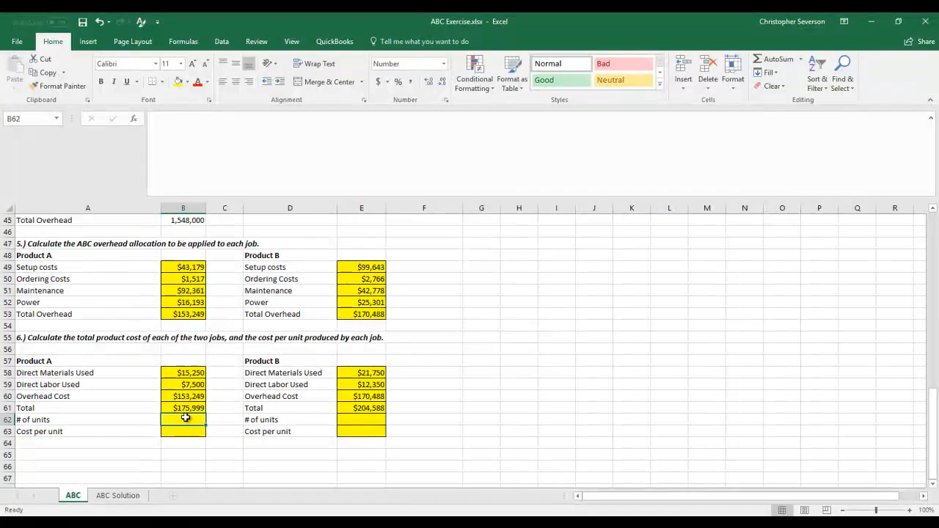
text(=)
key(BackSpace)
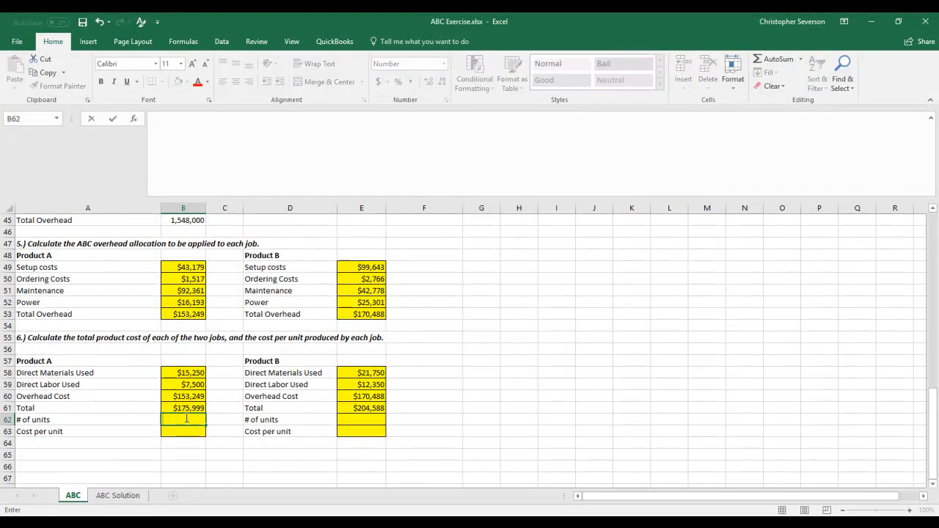
text(1,000)
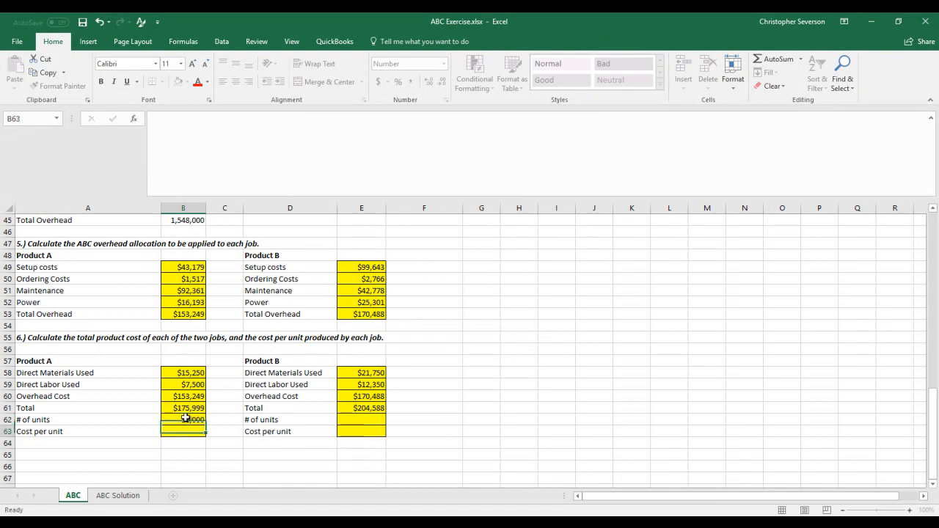
key(Tab)
key(Tab)
key(Tab)
text(1000)
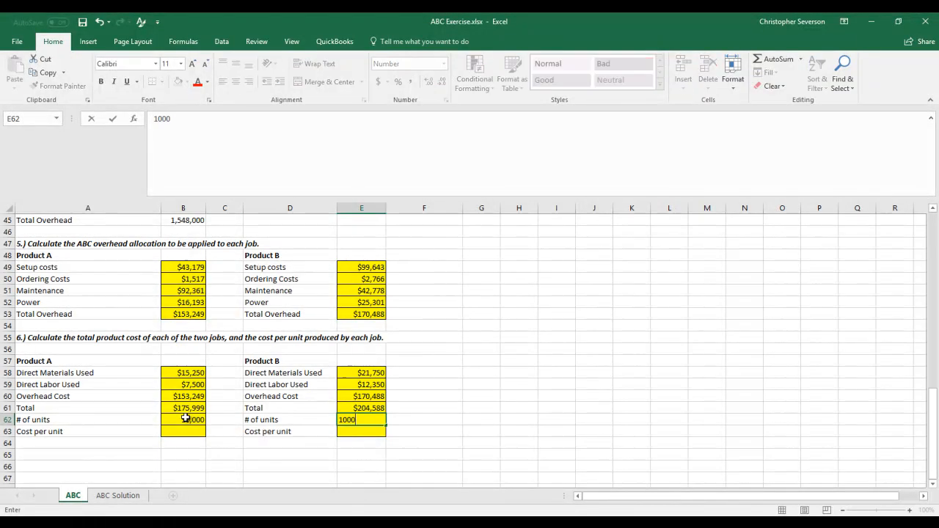
key(Return)
Calculate Product A's ABC cost per unit in B63 by dividing its total cost by its units, =B61/B62.
key(Left)
key(Left)
key(Left)
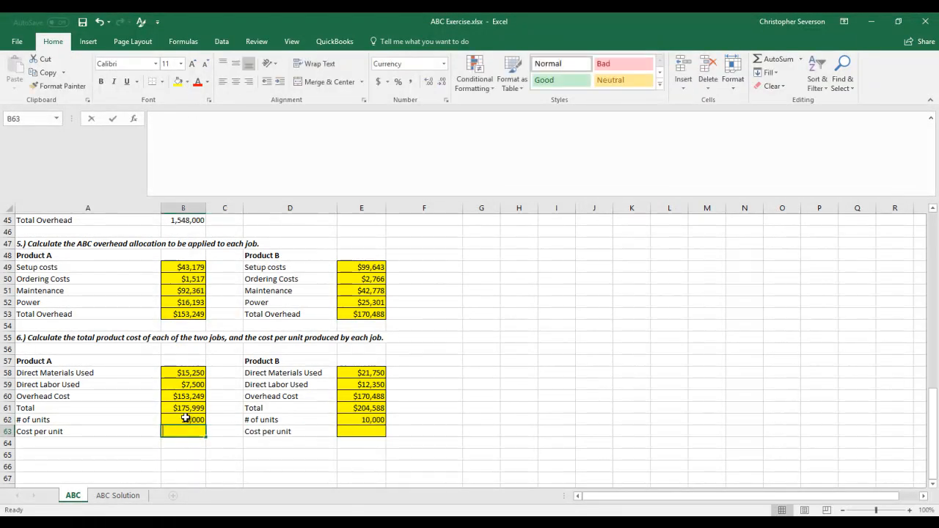
text(=)
key(Up)
key(Up)
text(/)
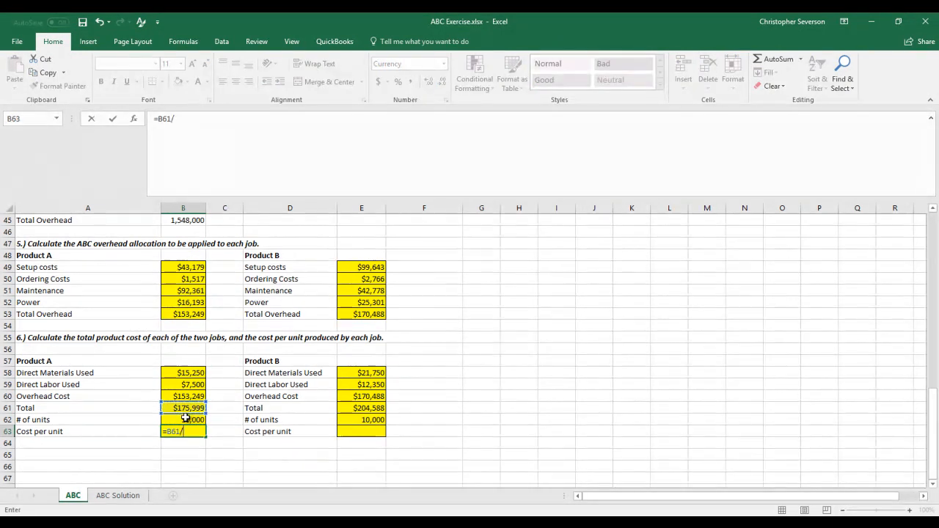
key(Up)
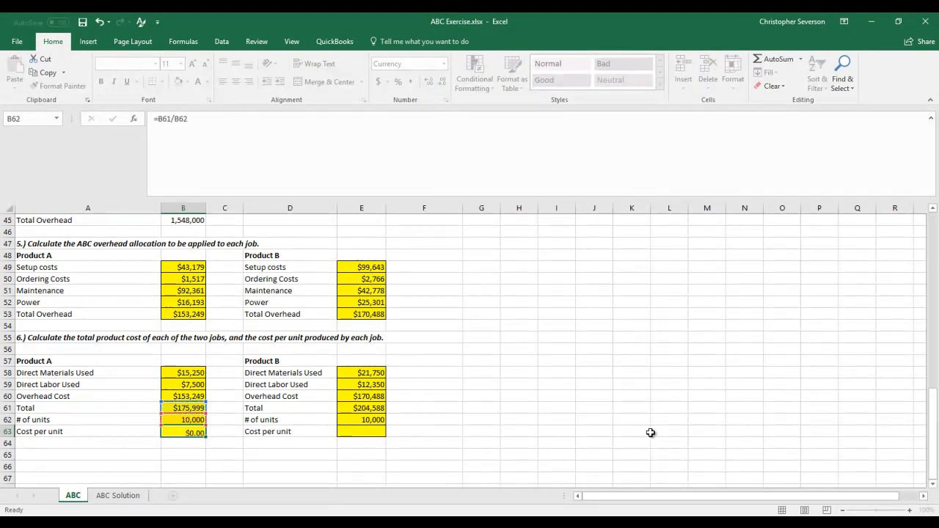
key(Return)
Calculate Product B's ABC cost per unit in E63 by dividing its total cost by its units, =E61/E62.
key(Up)
key(Right)
key(Right)
key(Right)
text(=)
key(Up)
key(Up)
text(/)
key(Up)
key(Return)
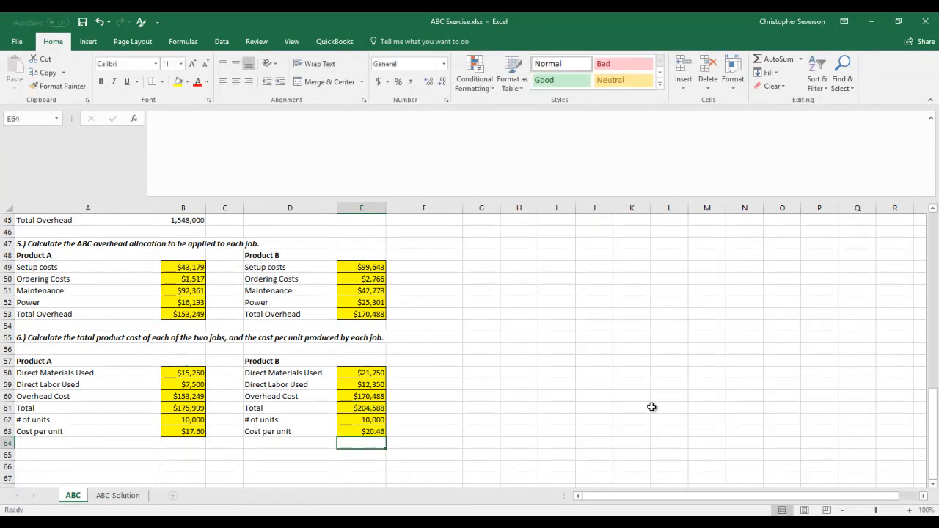
Compare the ABC costs per unit in E63 and B63 with the traditional costs per unit of Products B and A in E36 and B36.
click(354, 433)
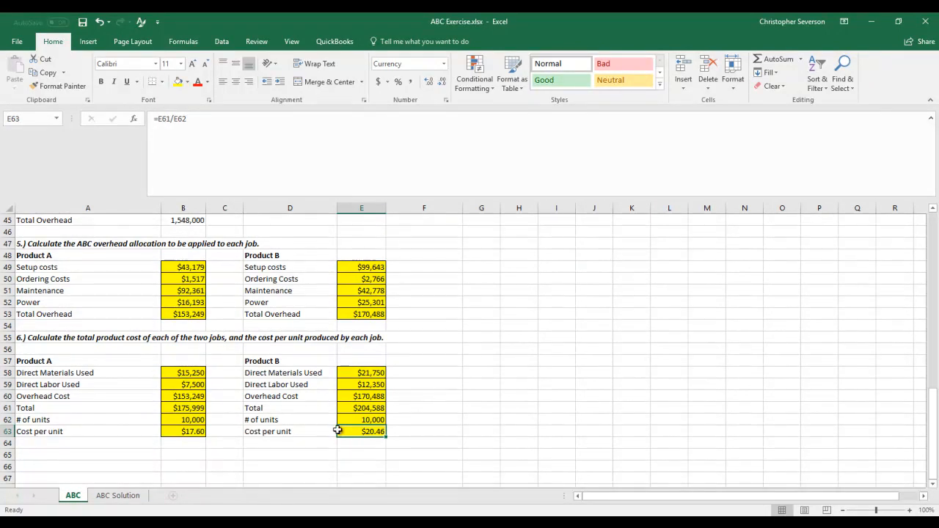
scroll(361, 432, up, 7)
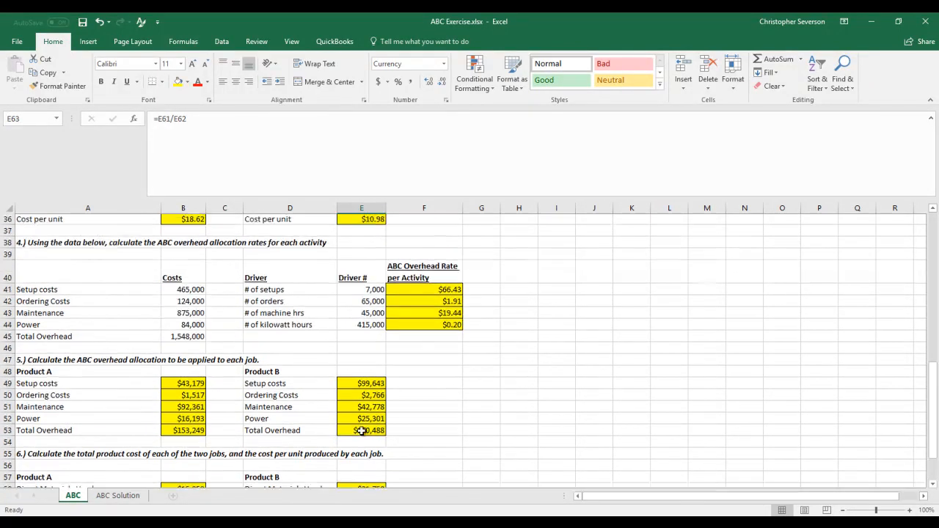
click(353, 361)
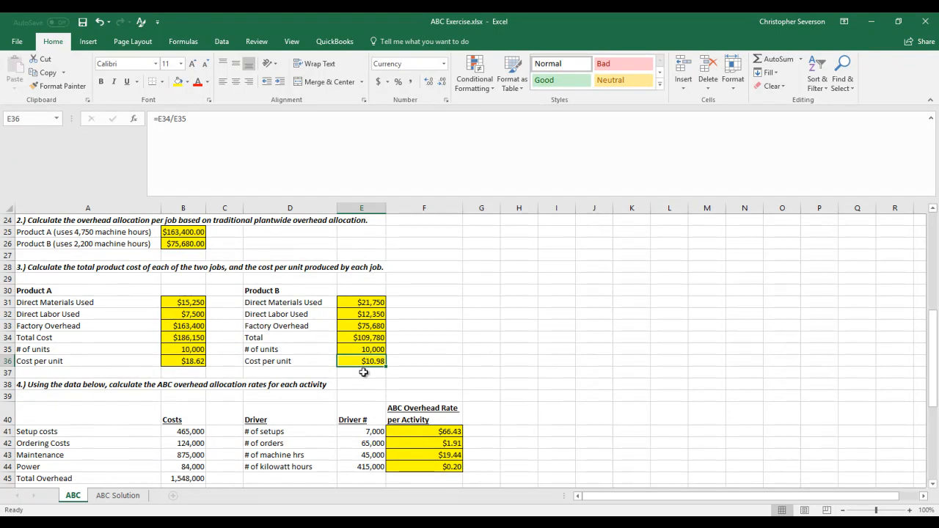
scroll(364, 373, down, 8)
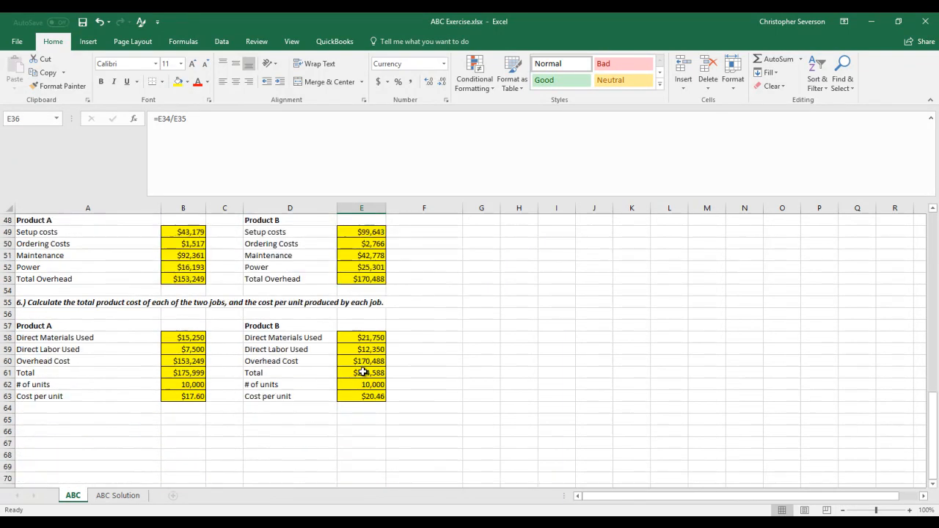
click(196, 396)
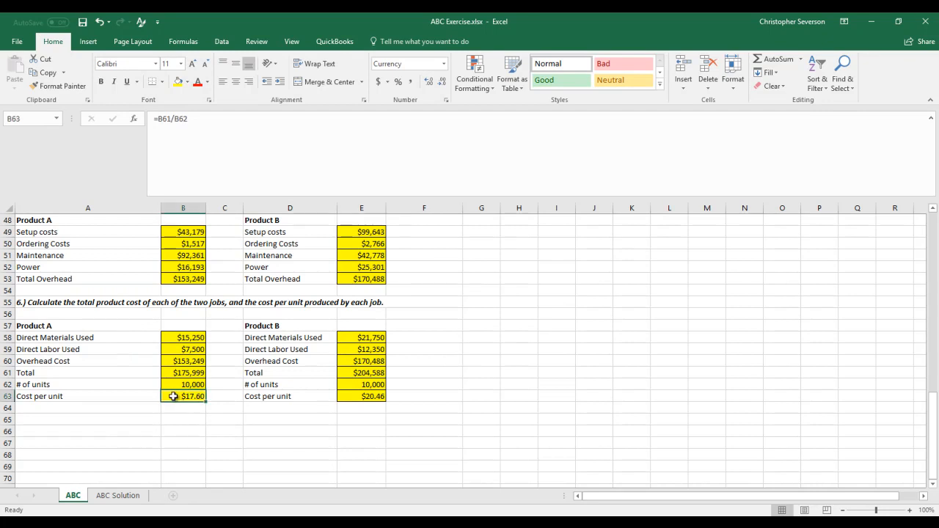
scroll(173, 397, up, 7)
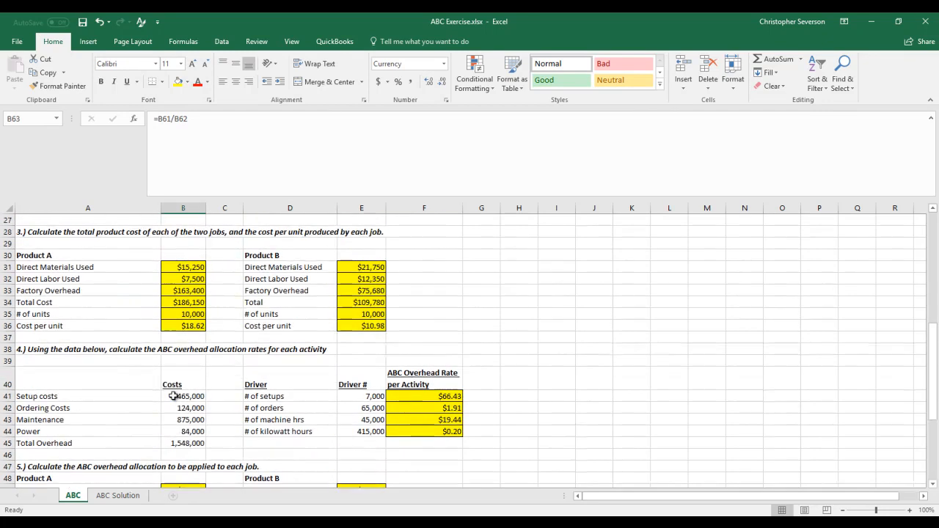
click(174, 327)
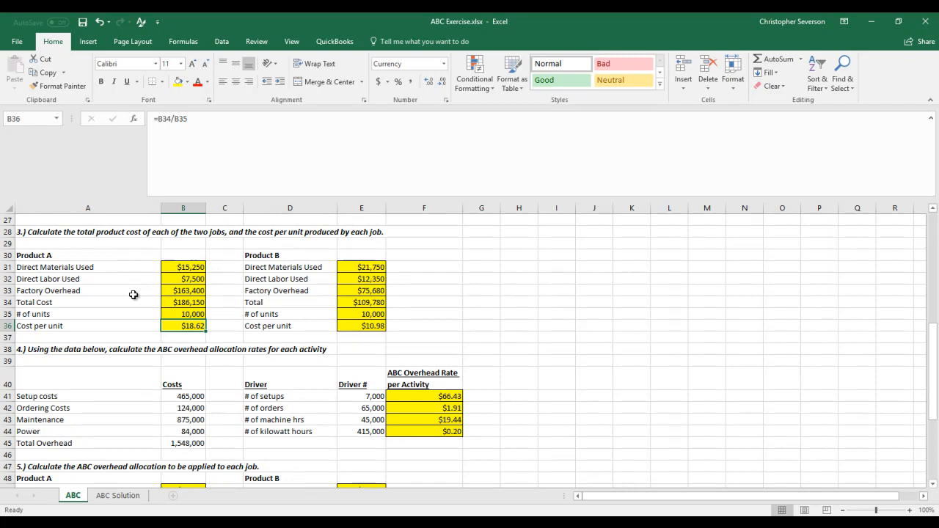
scroll(383, 298, down, 8)
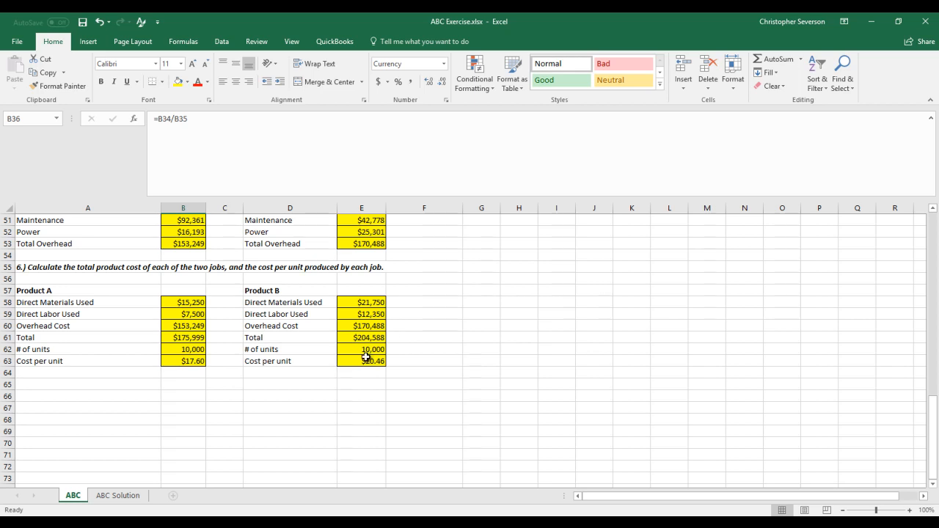
click(409, 362)
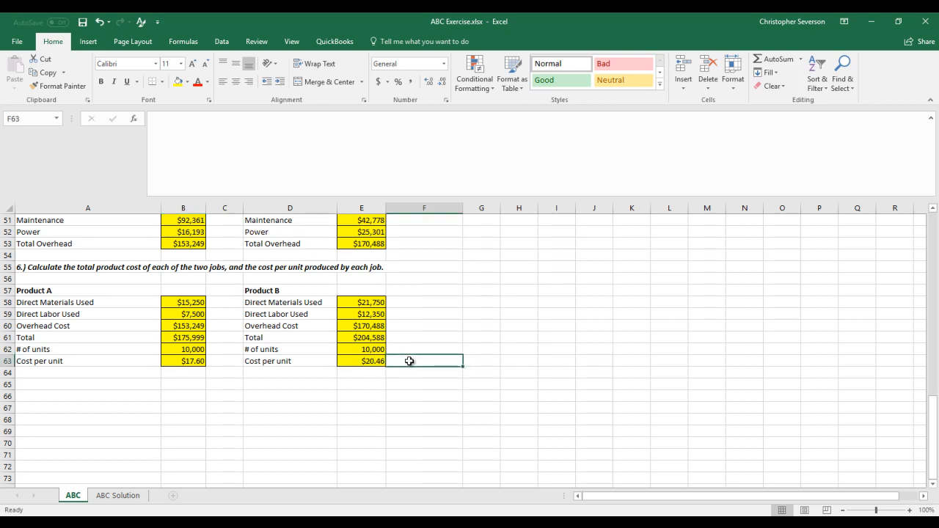
scroll(409, 361, up, 1)
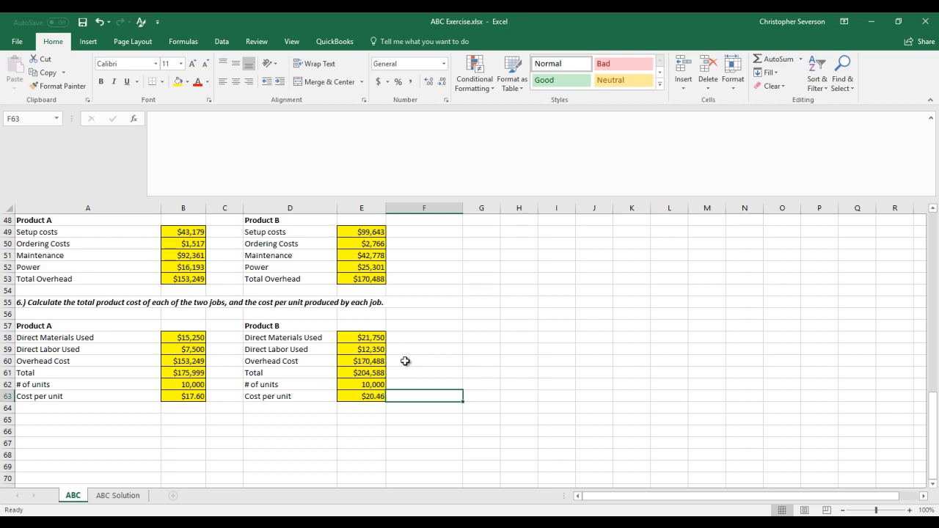
scroll(405, 361, up, 4)
scroll(405, 361, up, 12)
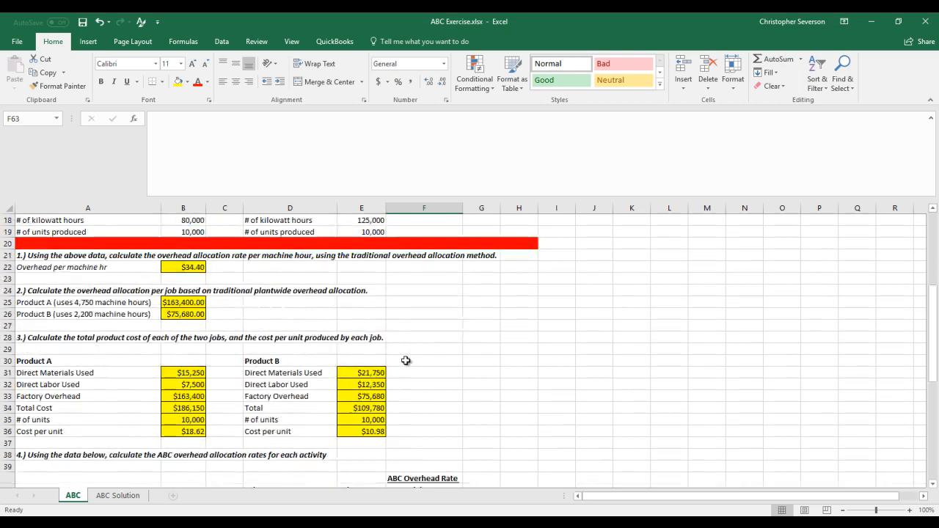